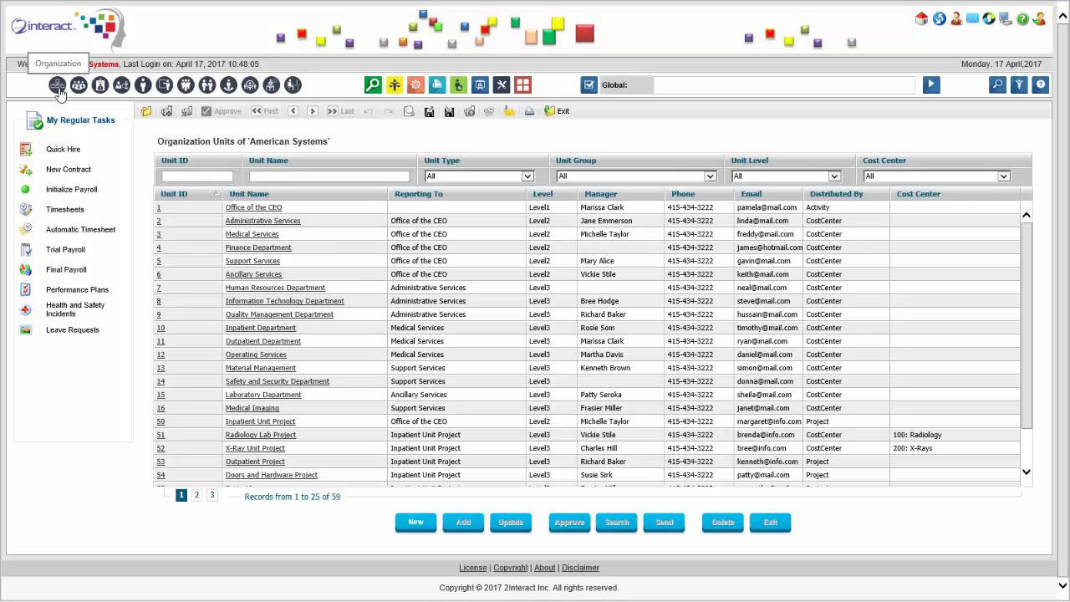
Open the Administrative Services organization unit from the organization units list
{"action": "left_click", "coordinate": [259, 222]}
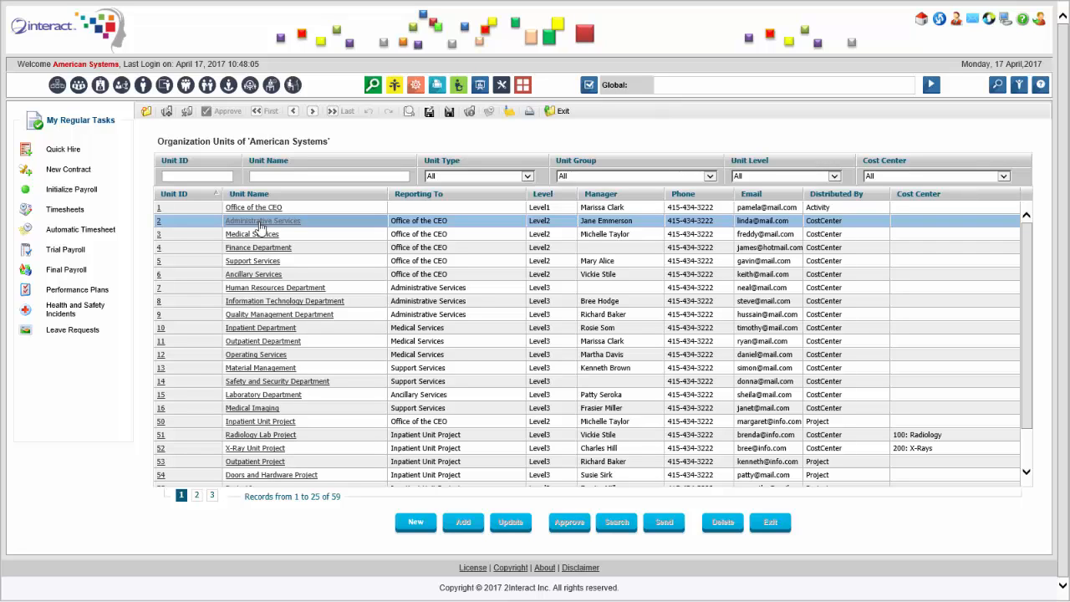
{"action": "left_click", "coordinate": [261, 222]}
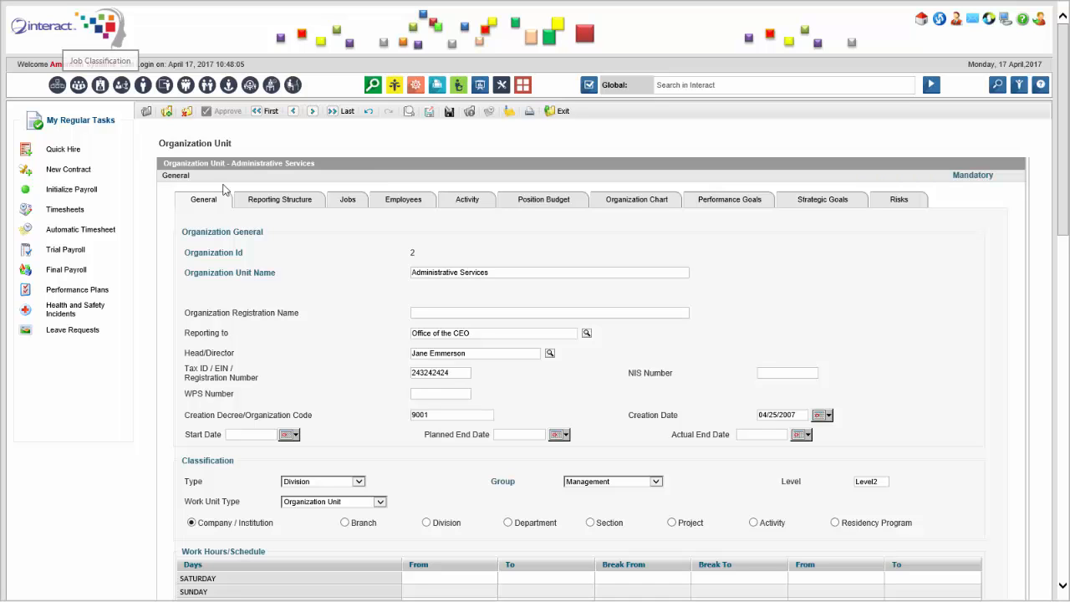
{"action": "scroll", "coordinate": [362, 290], "scroll_direction": "down", "scroll_amount": 1}
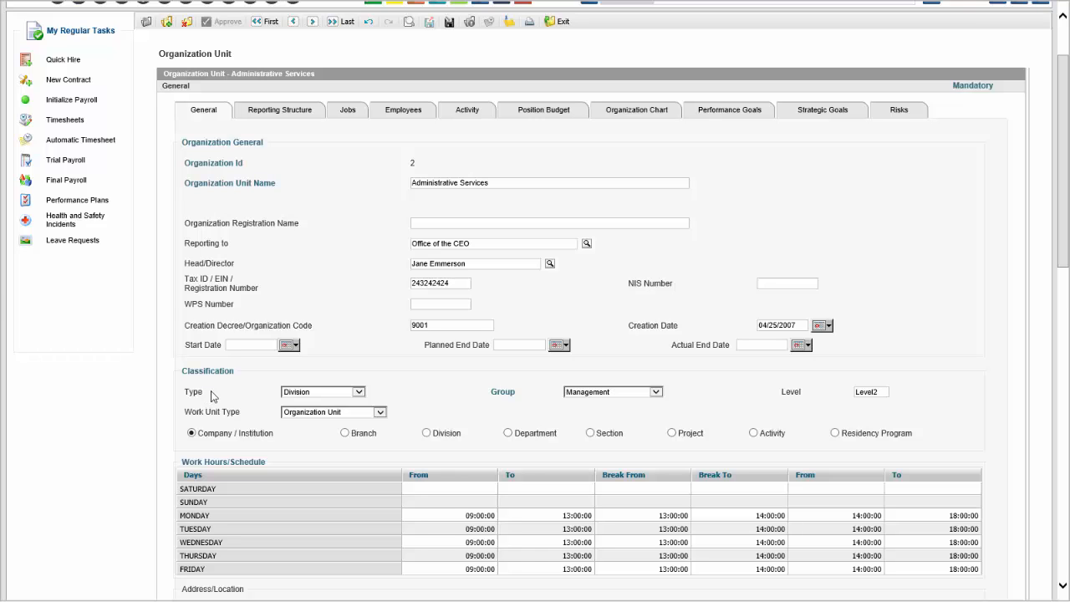
{"action": "left_click", "coordinate": [319, 412]}
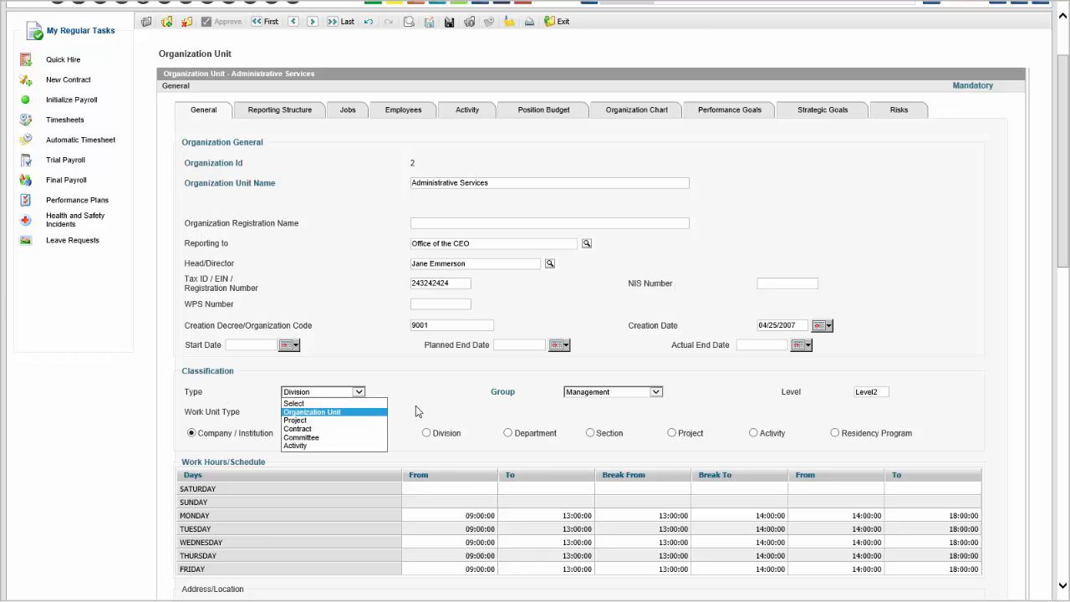
{"action": "left_click", "coordinate": [320, 412]}
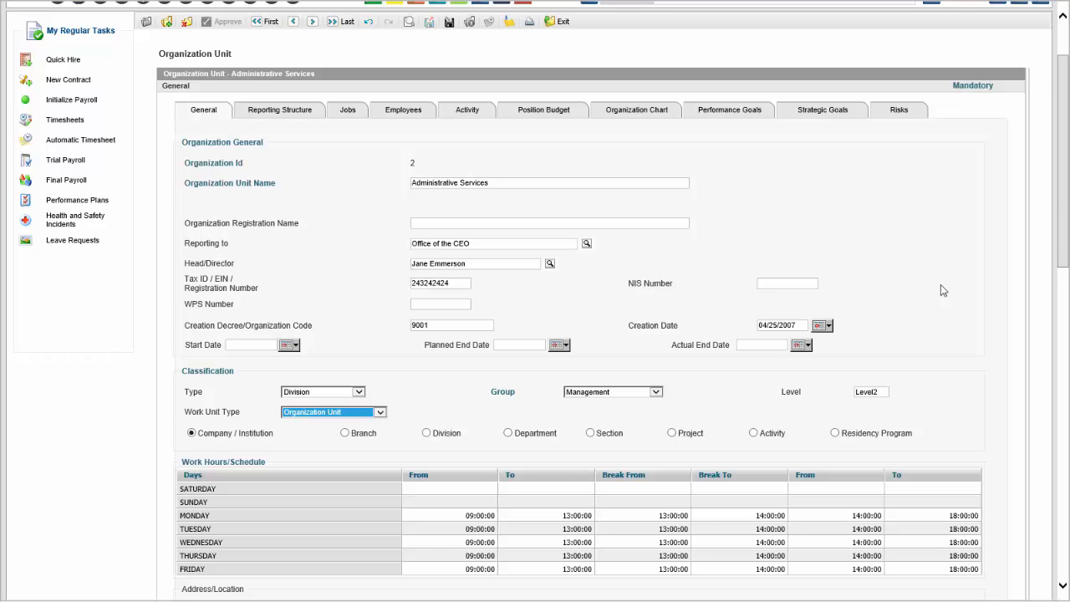
Select Activity as the unit's classification option in the Classification section
{"action": "mouse_move", "coordinate": [1063, 195]}
{"action": "left_mouse_down"}
{"action": "mouse_move", "coordinate": [1063, 267]}
{"action": "mouse_move", "coordinate": [1064, 203]}
{"action": "left_mouse_up"}
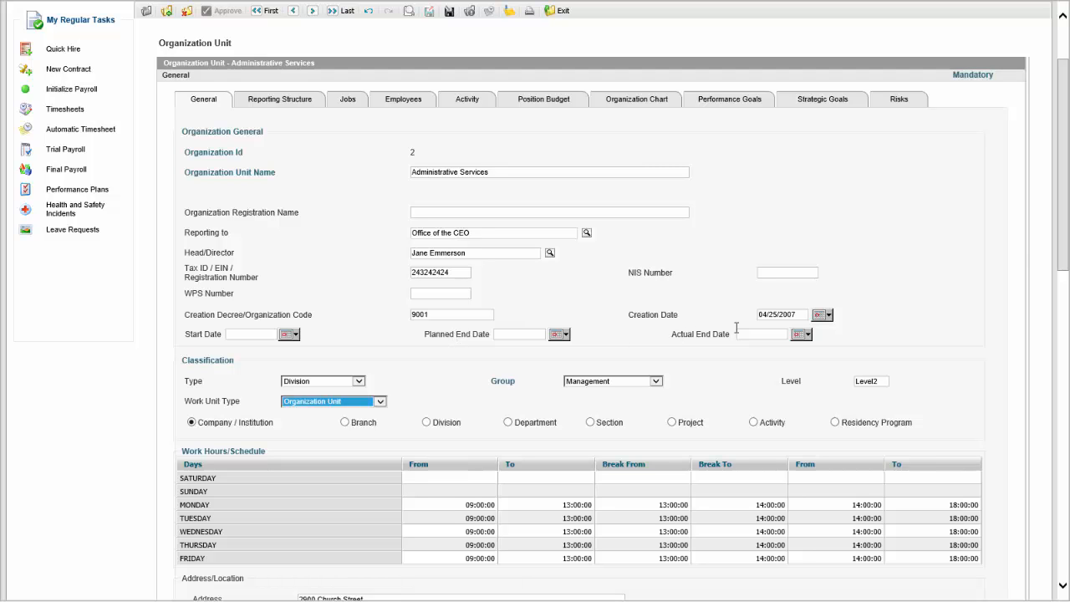
{"action": "left_click_drag", "start_coordinate": [1064, 205], "coordinate": [1068, 278]}
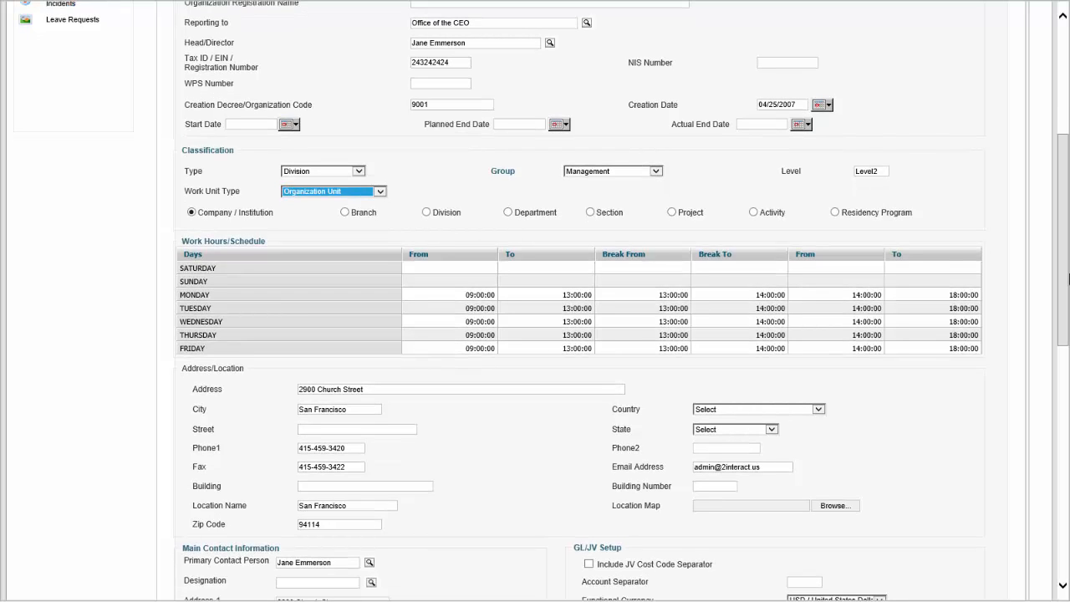
{"action": "left_click_drag", "start_coordinate": [1068, 278], "coordinate": [1066, 214]}
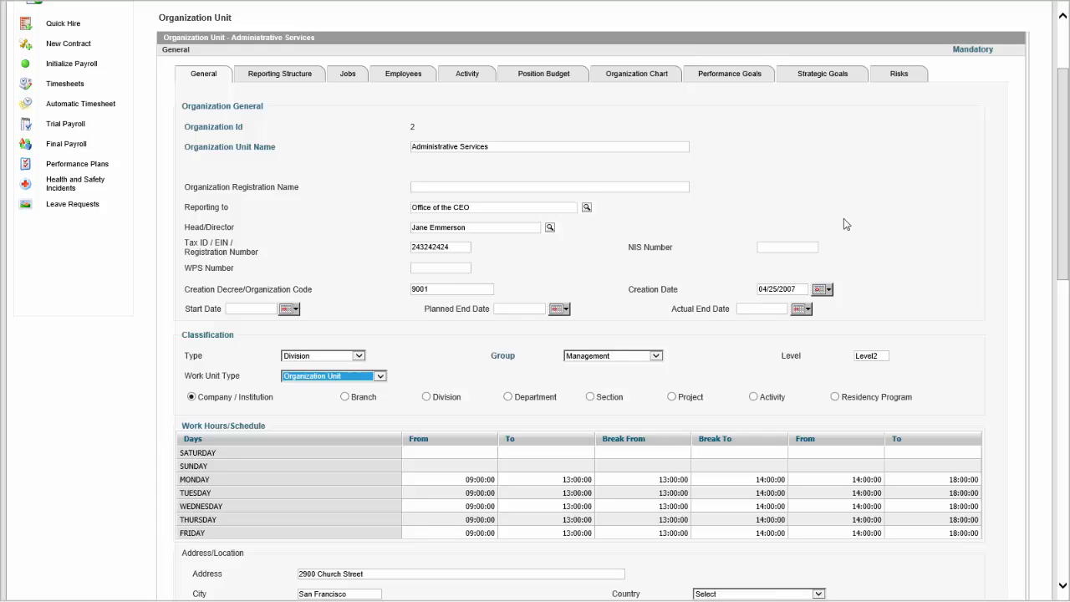
{"action": "scroll", "coordinate": [844, 220], "scroll_direction": "down", "scroll_amount": 5}
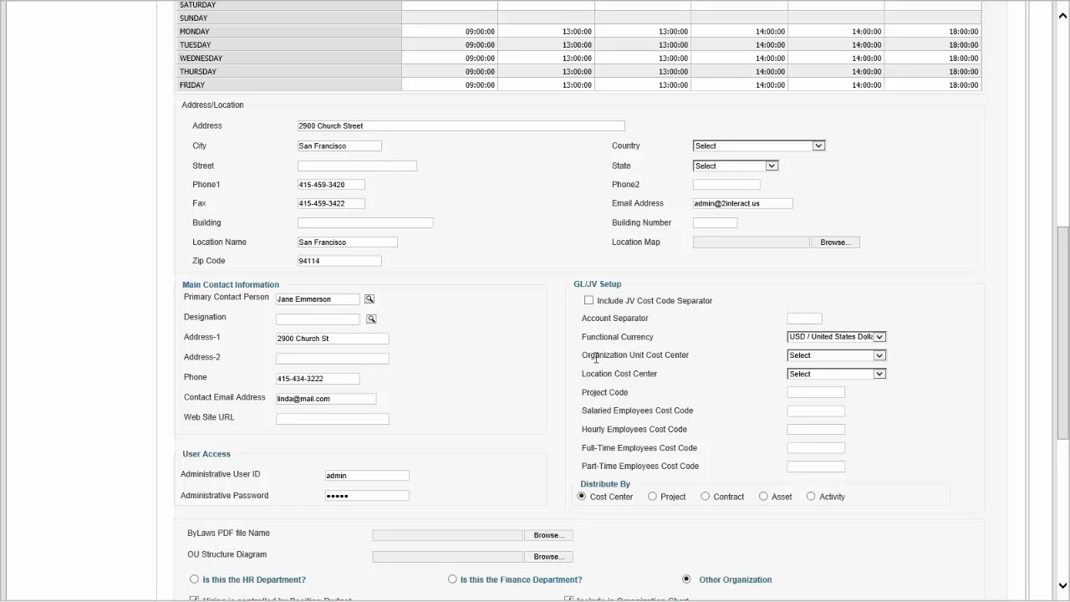
{"action": "scroll", "coordinate": [623, 389], "scroll_direction": "up", "scroll_amount": 1}
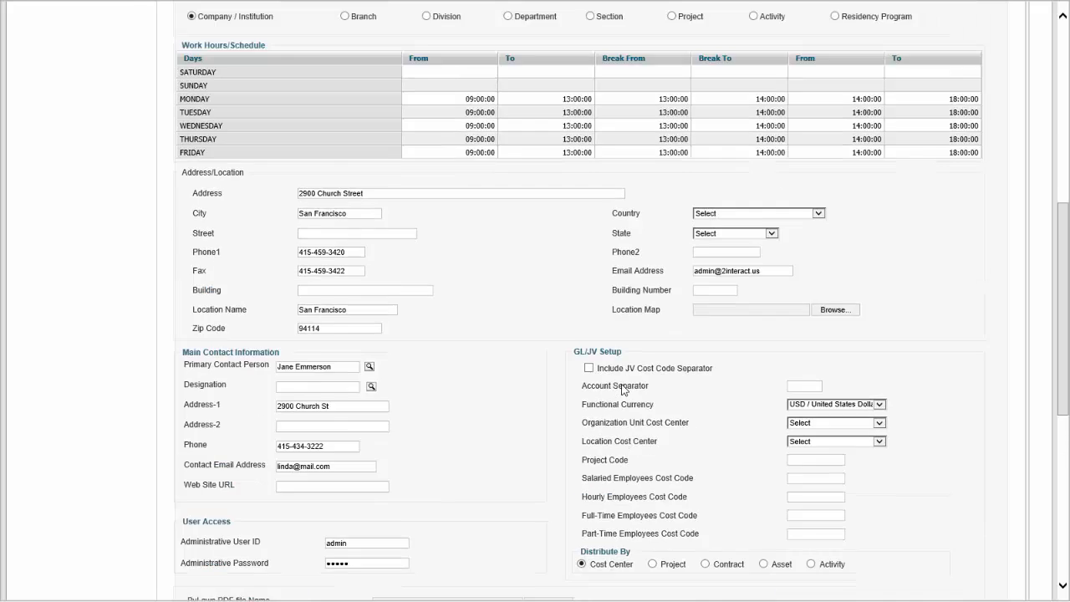
{"action": "scroll", "coordinate": [623, 389], "scroll_direction": "up", "scroll_amount": 3}
{"action": "left_click", "coordinate": [672, 218]}
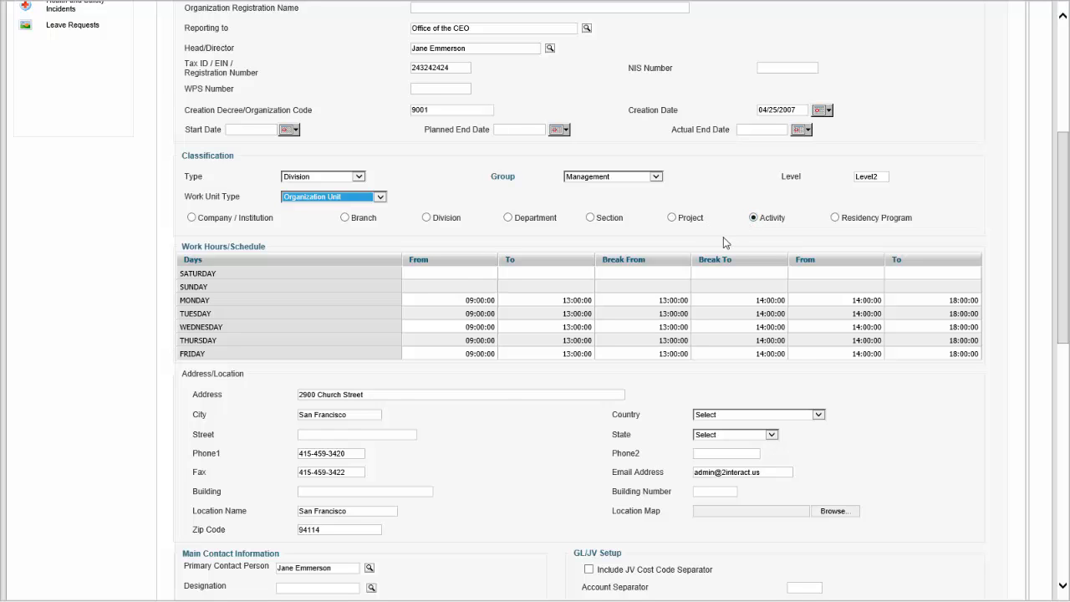
Clear the 'Hiring is controlled by Position Budget' option at the bottom of the General tab
{"action": "scroll", "coordinate": [724, 241], "scroll_direction": "up", "scroll_amount": 5}
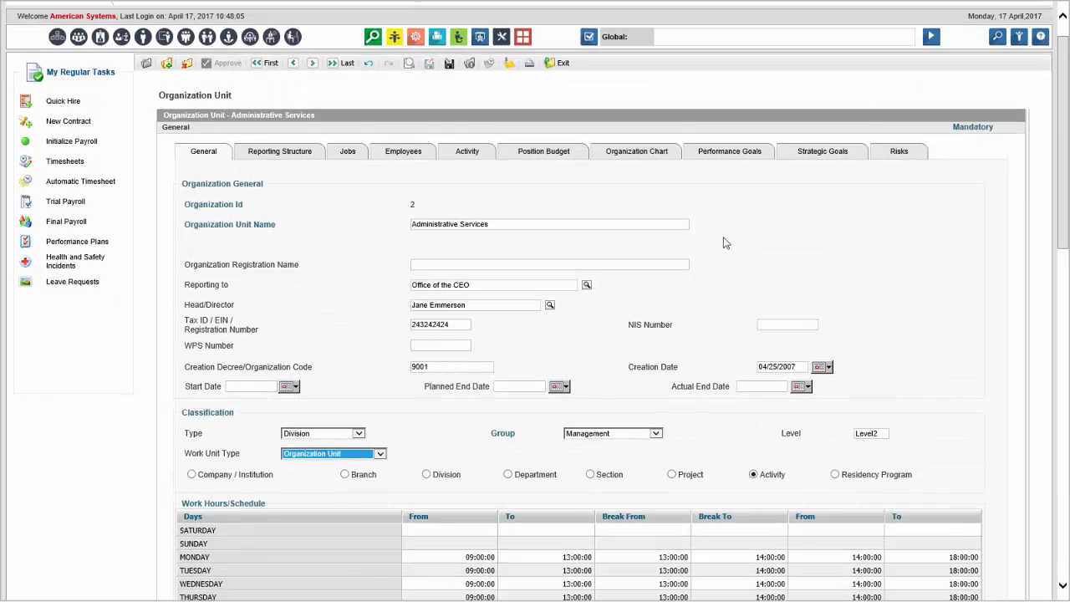
{"action": "scroll", "coordinate": [725, 241], "scroll_direction": "down", "scroll_amount": 1}
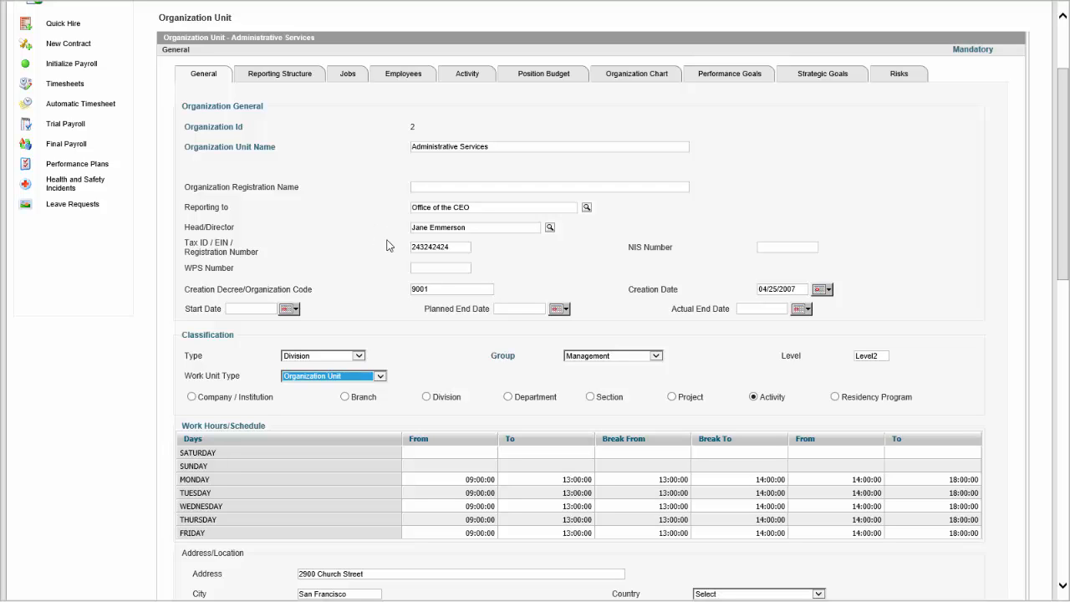
{"action": "scroll", "coordinate": [356, 244], "scroll_direction": "down", "scroll_amount": 5}
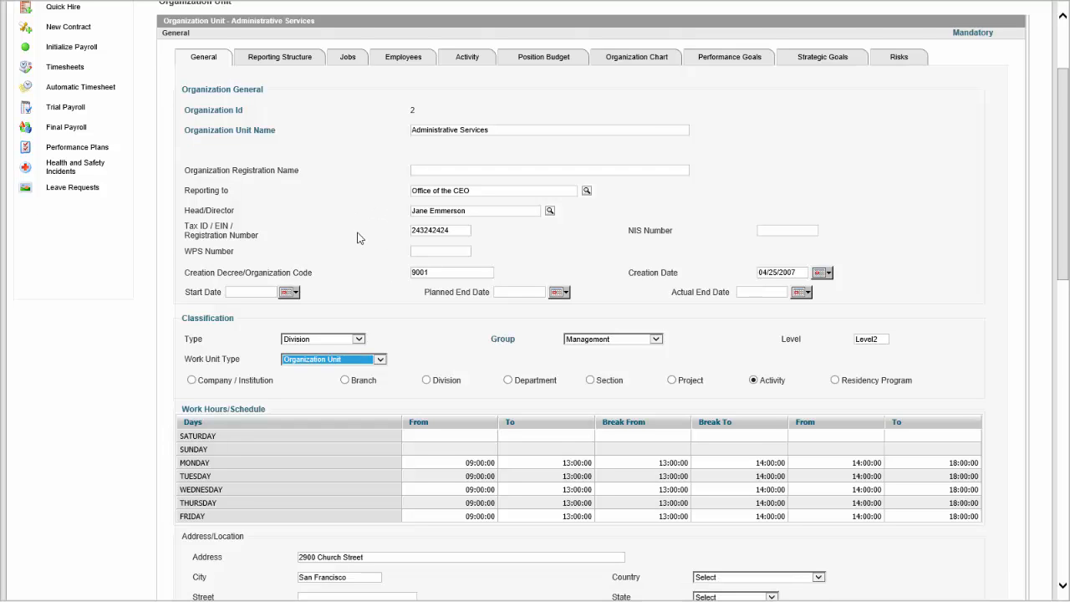
{"action": "scroll", "coordinate": [357, 238], "scroll_direction": "down", "scroll_amount": 2}
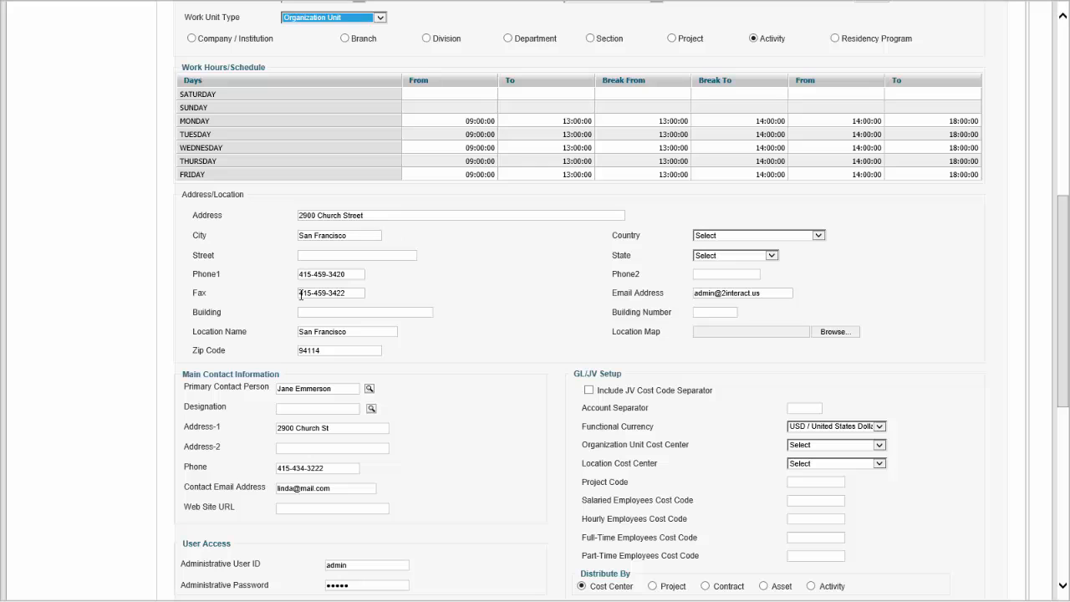
{"action": "scroll", "coordinate": [356, 287], "scroll_direction": "down", "scroll_amount": 1}
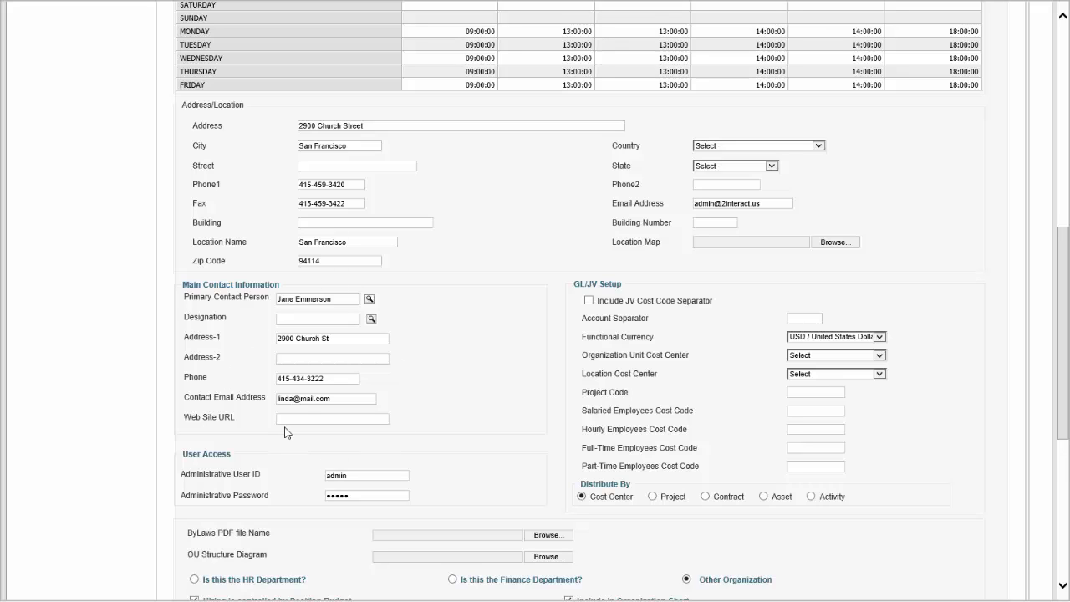
{"action": "scroll", "coordinate": [335, 443], "scroll_direction": "down", "scroll_amount": 1}
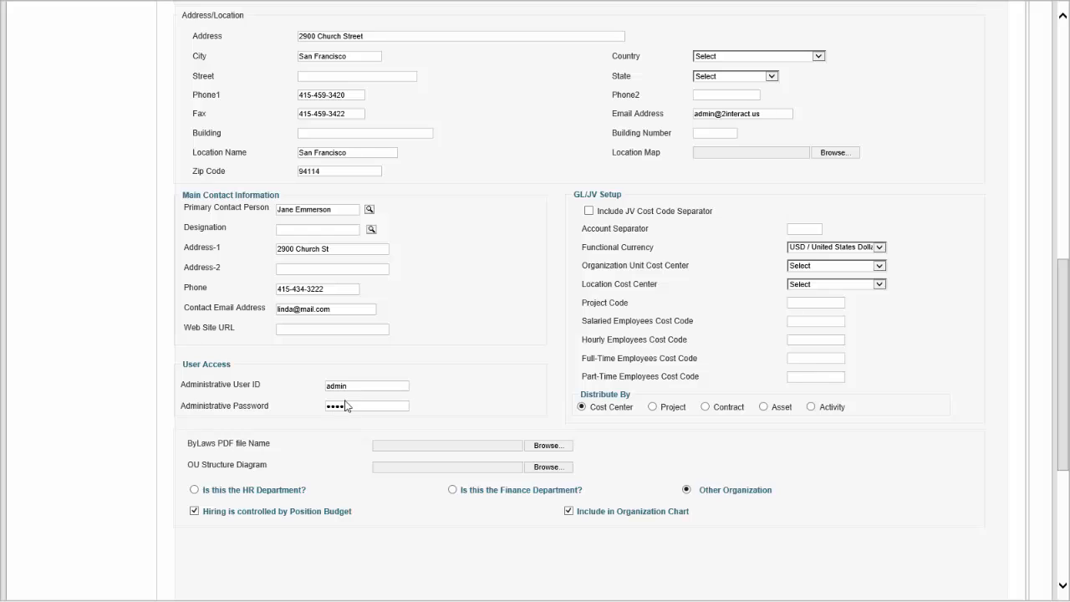
{"action": "type", "text": "n"}
{"action": "left_click", "coordinate": [194, 511]}
{"action": "scroll", "coordinate": [322, 520], "scroll_direction": "up", "scroll_amount": 10}
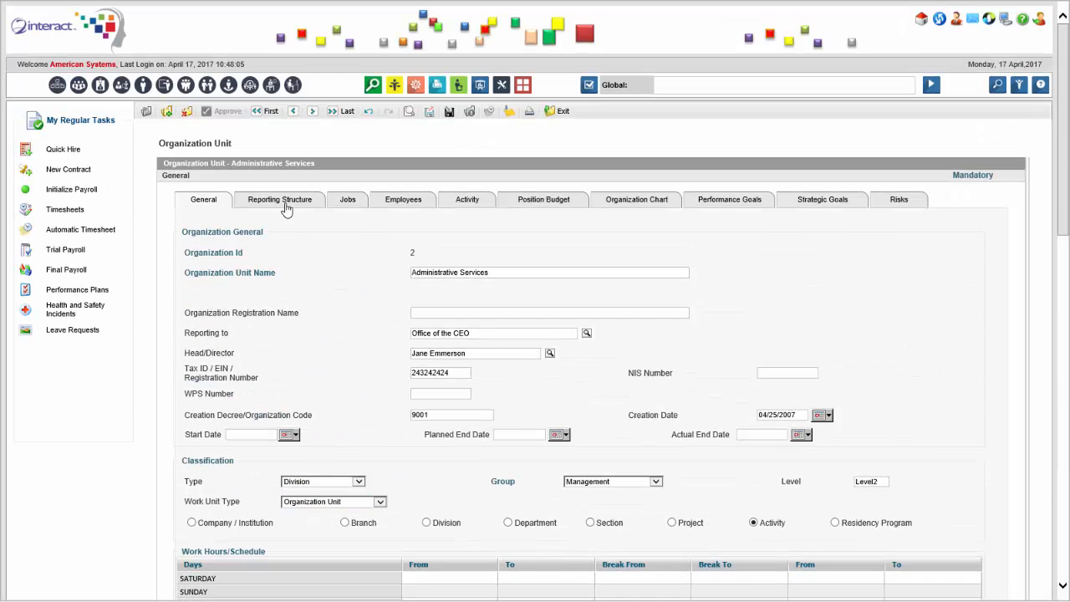
On the Reporting Structure tab, expand the American Systems unit tree and add Finance Department to the reporting-to list
{"action": "left_click", "coordinate": [284, 201]}
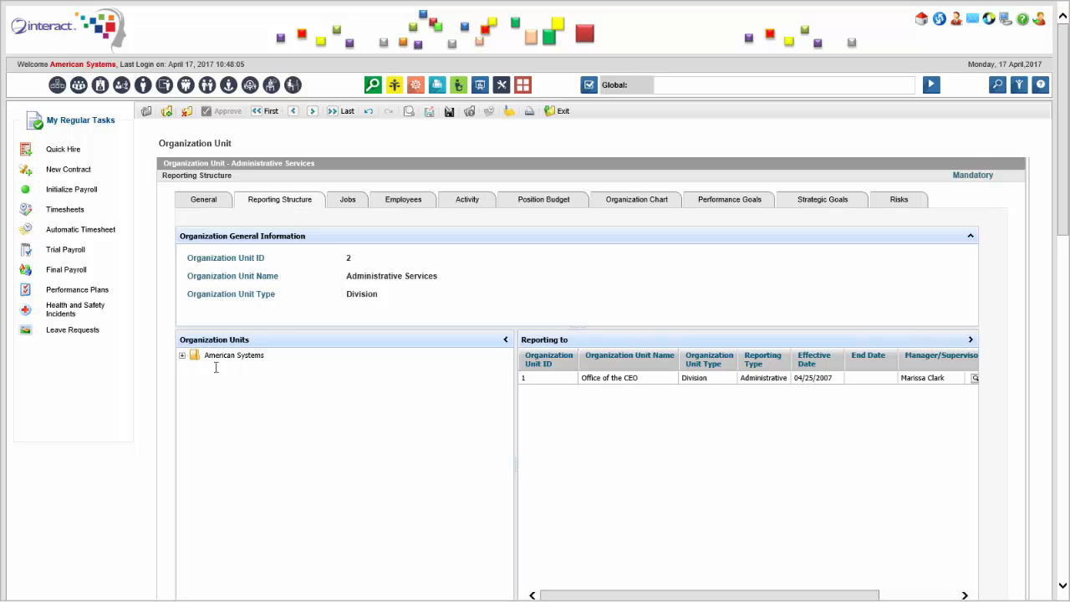
{"action": "left_click", "coordinate": [182, 356]}
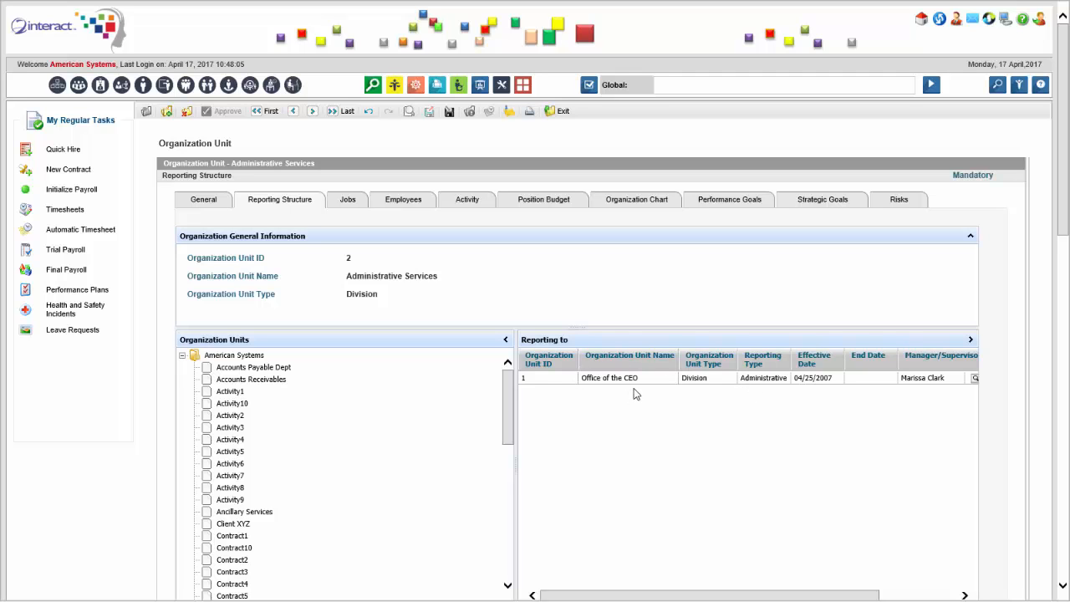
{"action": "left_click_drag", "start_coordinate": [1061, 209], "coordinate": [1057, 251]}
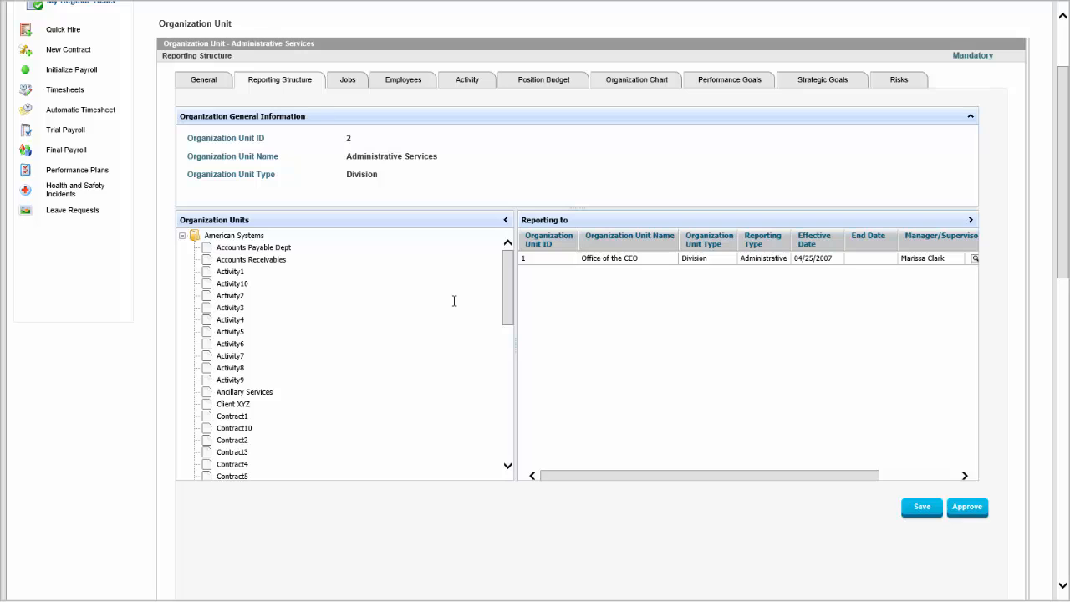
{"action": "left_click_drag", "start_coordinate": [509, 270], "coordinate": [505, 361]}
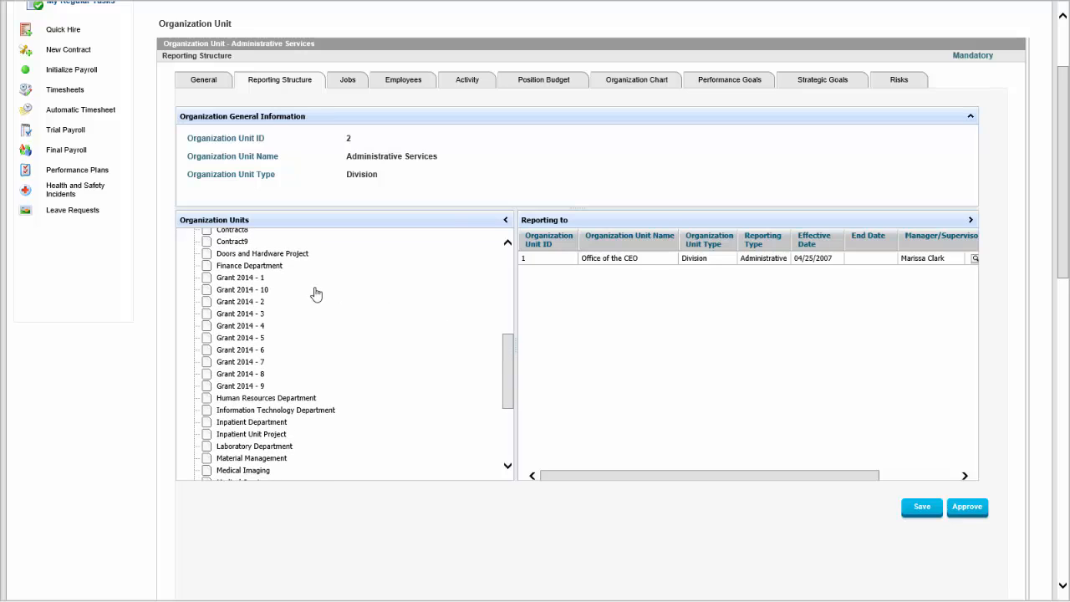
{"action": "left_click_drag", "start_coordinate": [255, 271], "coordinate": [599, 316]}
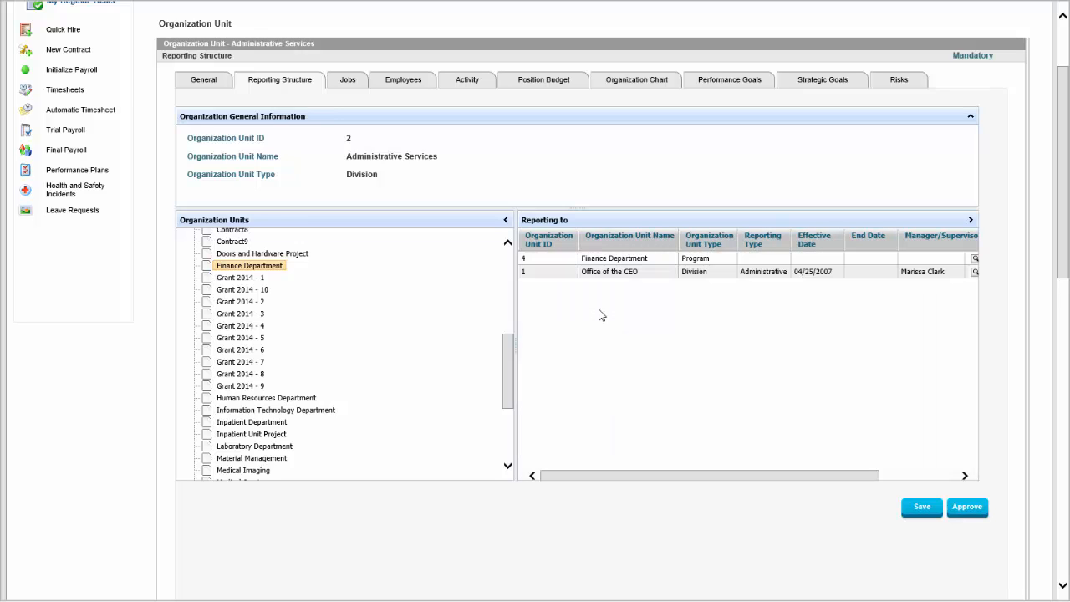
Set the Finance Department row's reporting type to Functional and its effective date to 04/01/2017
{"action": "left_click", "coordinate": [742, 260]}
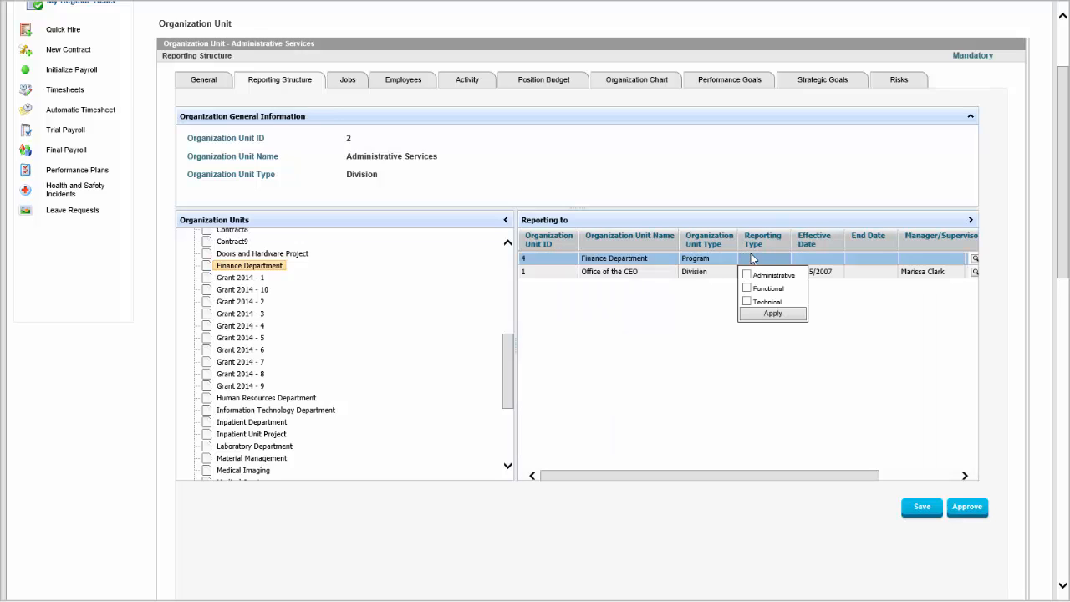
{"action": "left_click", "coordinate": [746, 287]}
{"action": "left_click", "coordinate": [774, 314]}
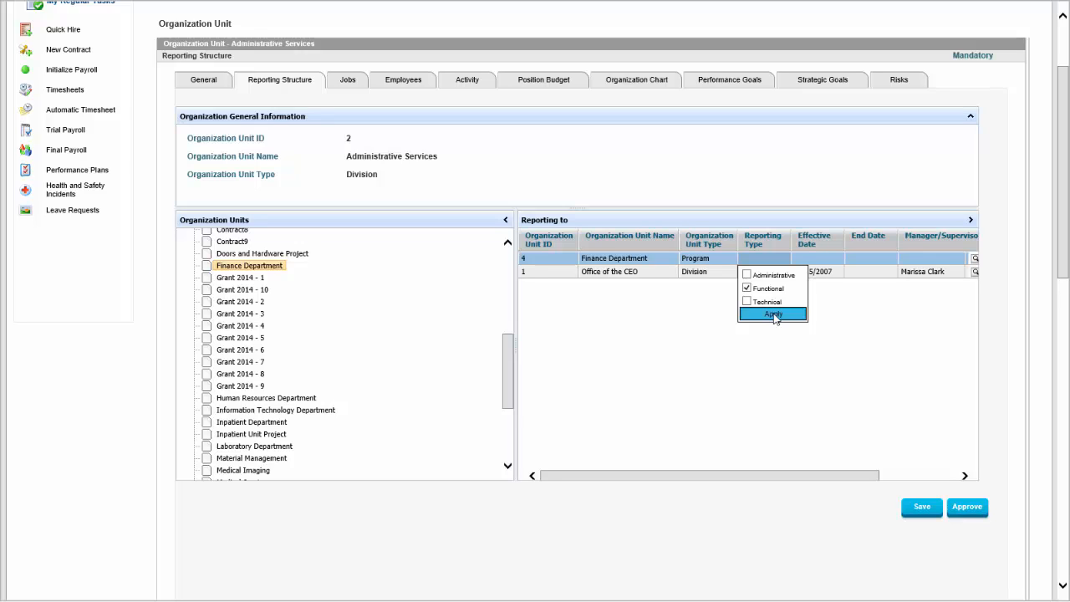
{"action": "left_click", "coordinate": [817, 259]}
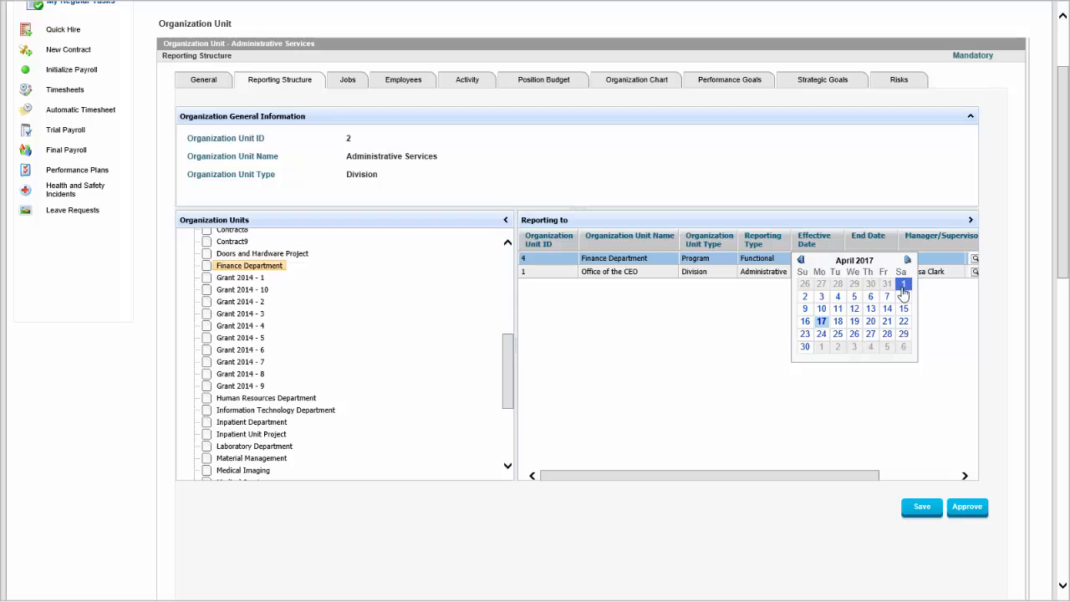
{"action": "left_click", "coordinate": [887, 308]}
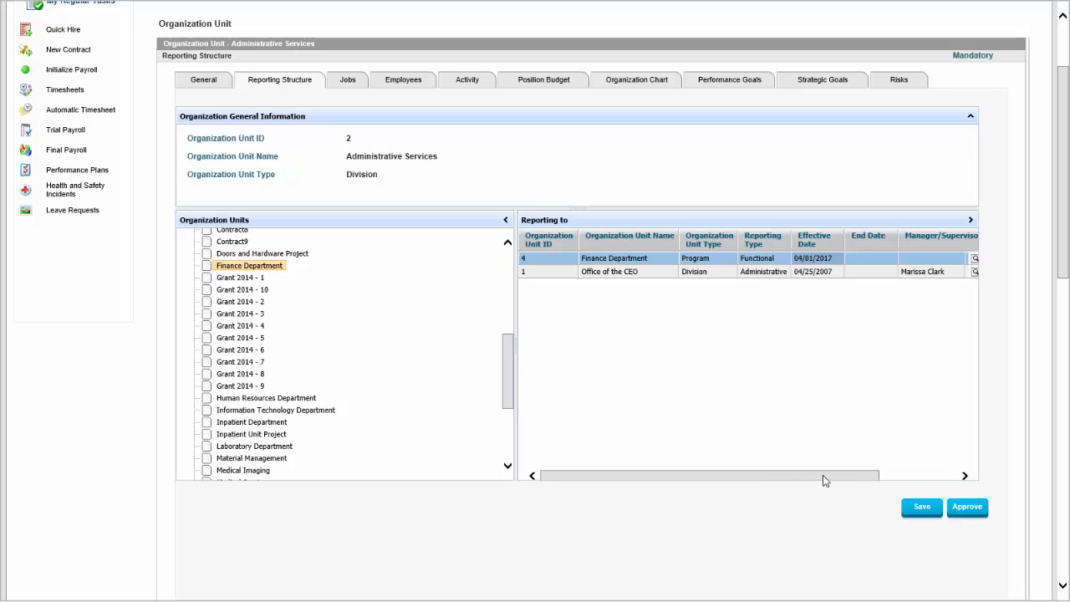
Assign the Finance Department row's manager/supervisor by picking the Finance Manager from the full employee list
{"action": "left_click_drag", "start_coordinate": [827, 475], "coordinate": [905, 468]}
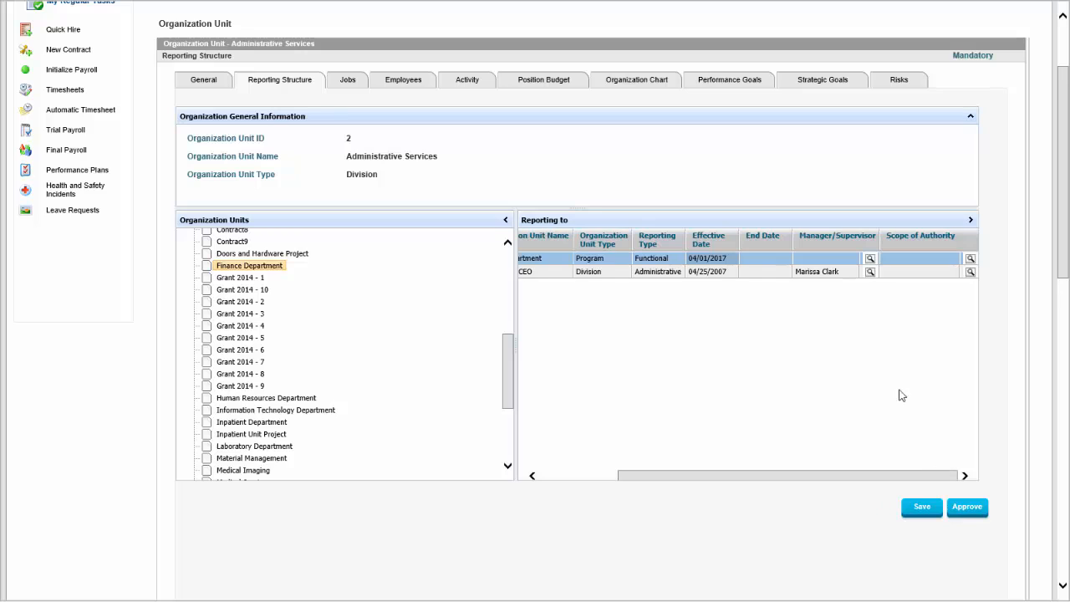
{"action": "left_click", "coordinate": [869, 261]}
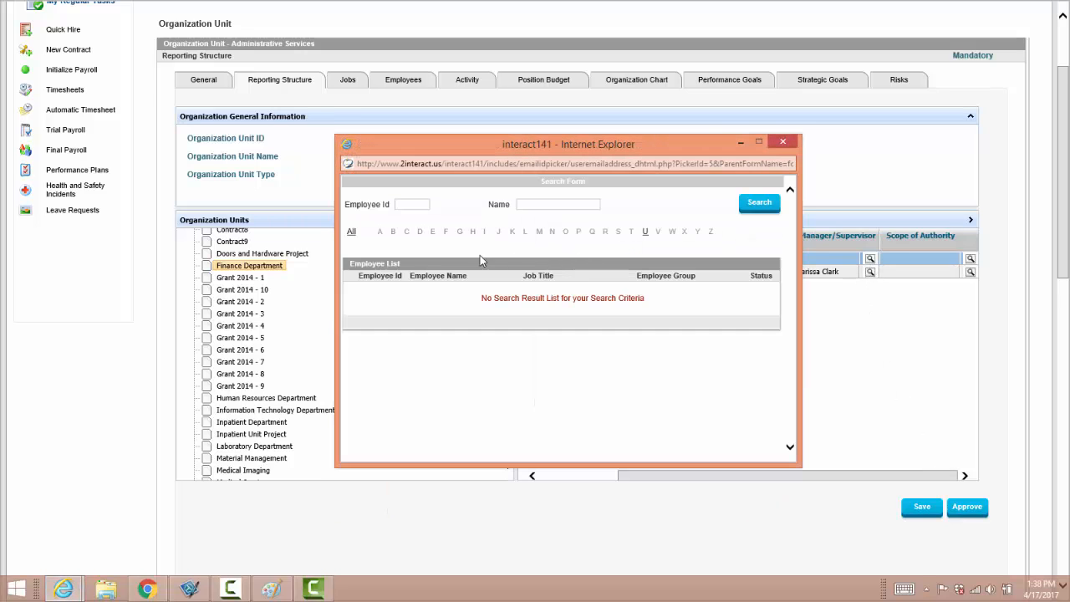
{"action": "left_click", "coordinate": [351, 234]}
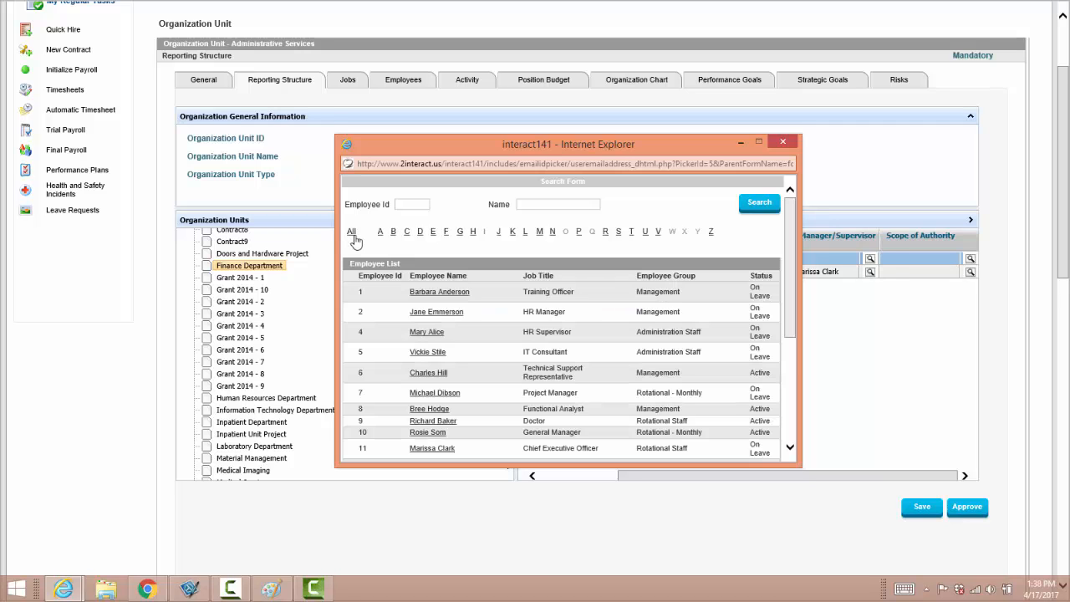
{"action": "scroll", "coordinate": [549, 289], "scroll_direction": "down", "scroll_amount": 3}
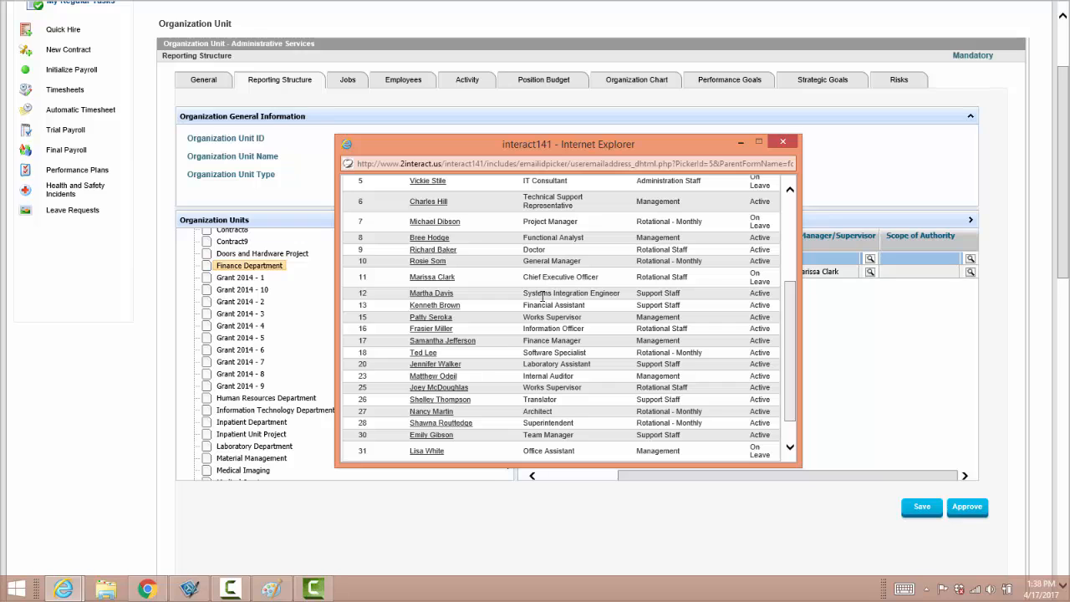
{"action": "left_click", "coordinate": [464, 340]}
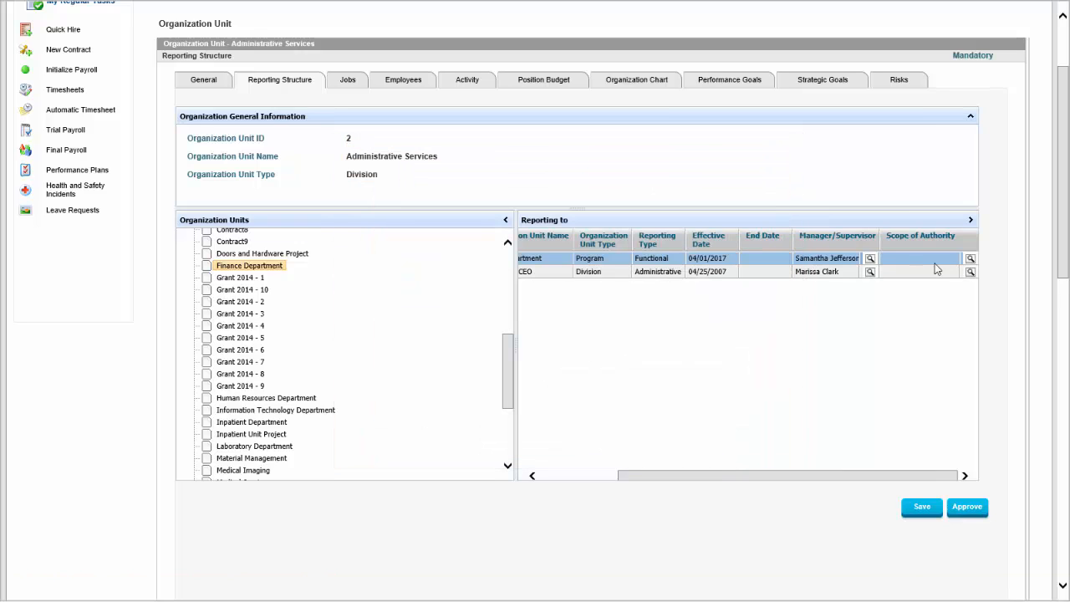
Set the scope of authority to Compensation/Payroll and save the reporting structure
{"action": "left_click", "coordinate": [969, 272]}
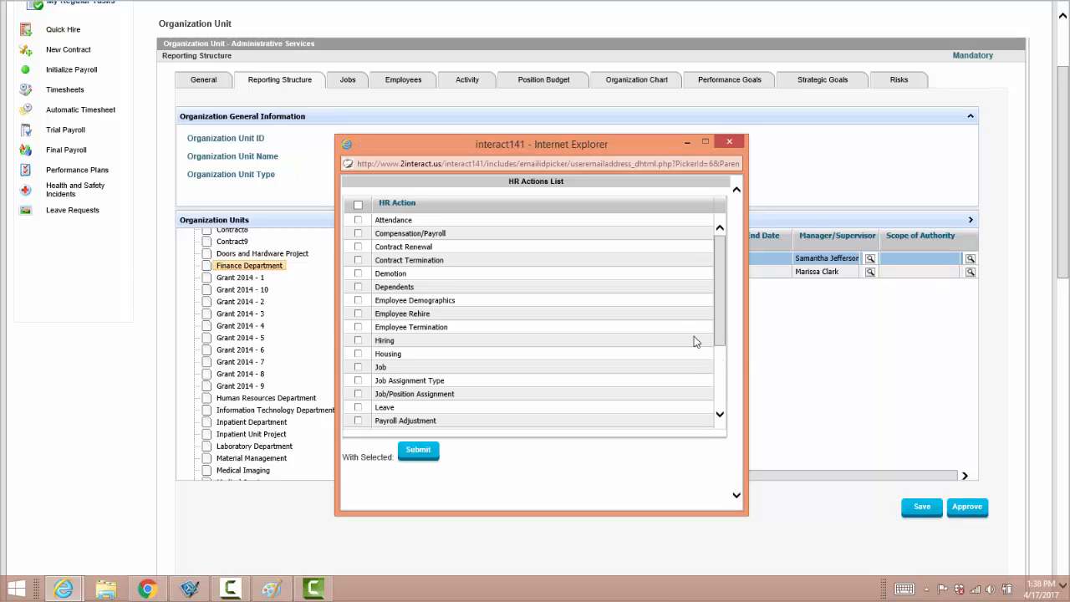
{"action": "left_click", "coordinate": [358, 234]}
{"action": "left_click", "coordinate": [417, 452]}
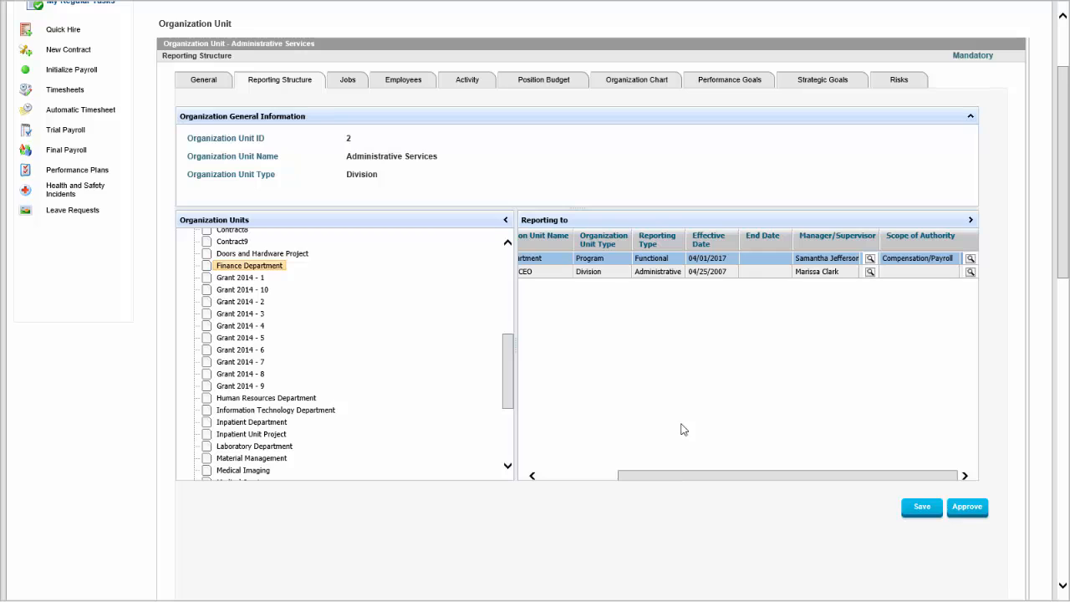
{"action": "left_click", "coordinate": [921, 507]}
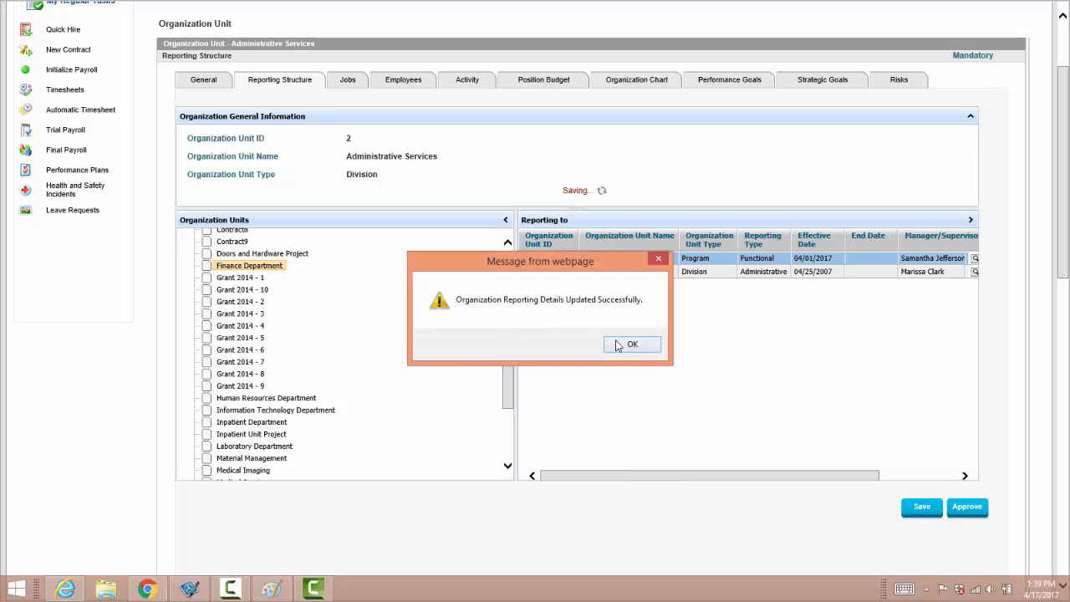
Open the organization chart and expand the Administrative Services, Medical Services and Finance Department branches
{"action": "left_click", "coordinate": [632, 343]}
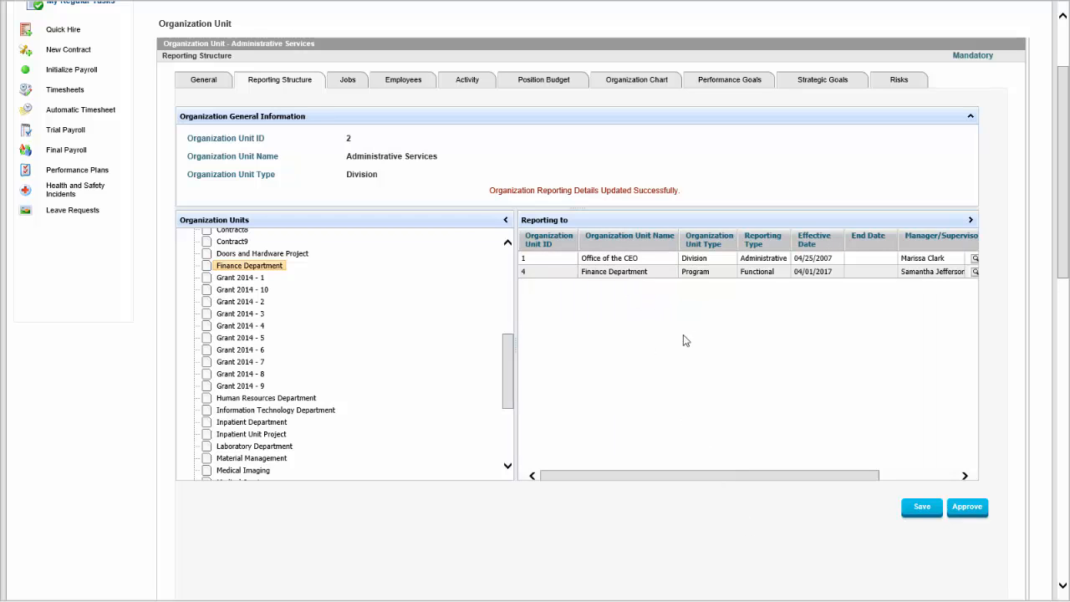
{"action": "scroll", "coordinate": [683, 381], "scroll_direction": "up", "scroll_amount": 3}
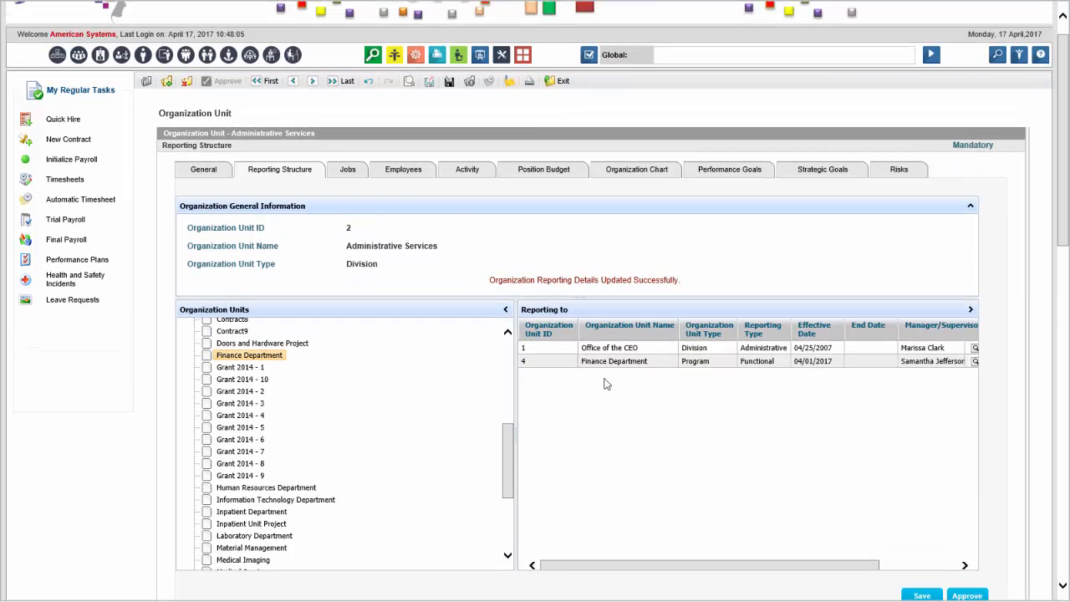
{"action": "left_click_drag", "start_coordinate": [509, 445], "coordinate": [505, 350]}
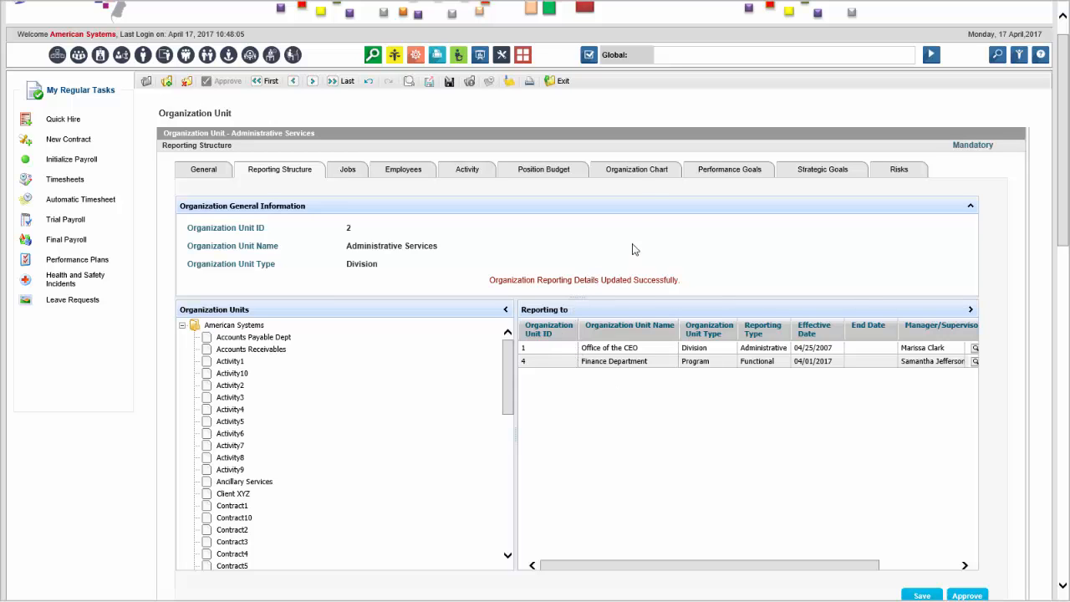
{"action": "left_click", "coordinate": [638, 177]}
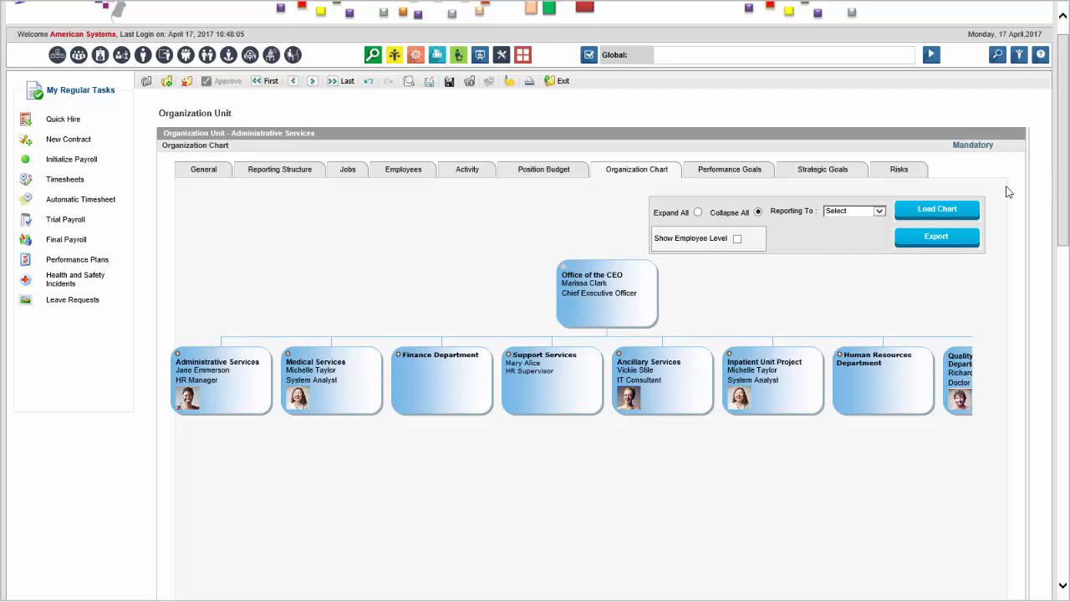
{"action": "scroll", "coordinate": [595, 244], "scroll_direction": "down", "scroll_amount": 2}
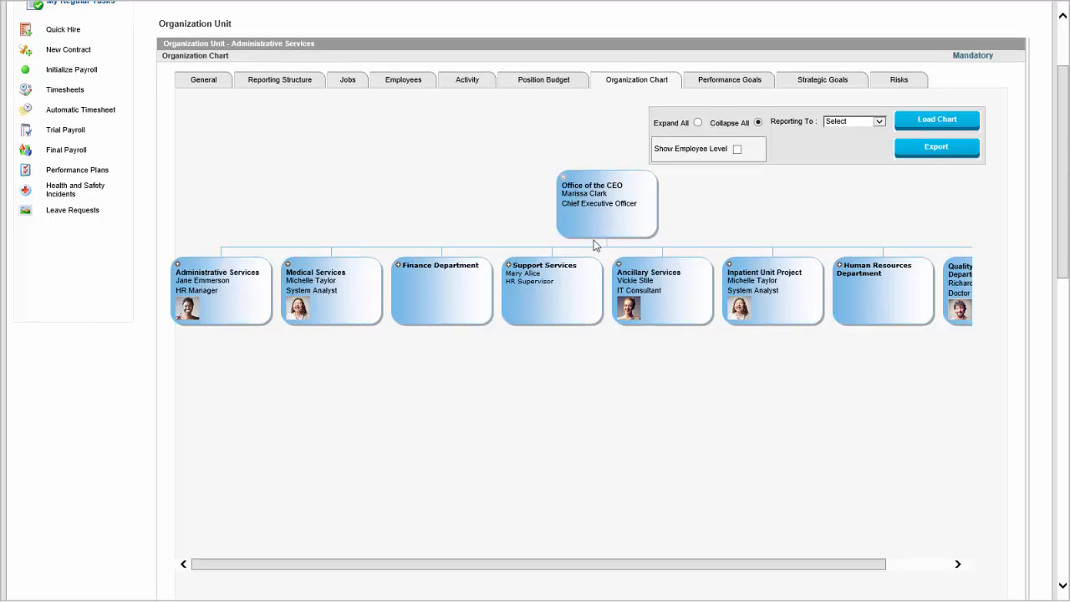
{"action": "left_click", "coordinate": [177, 266]}
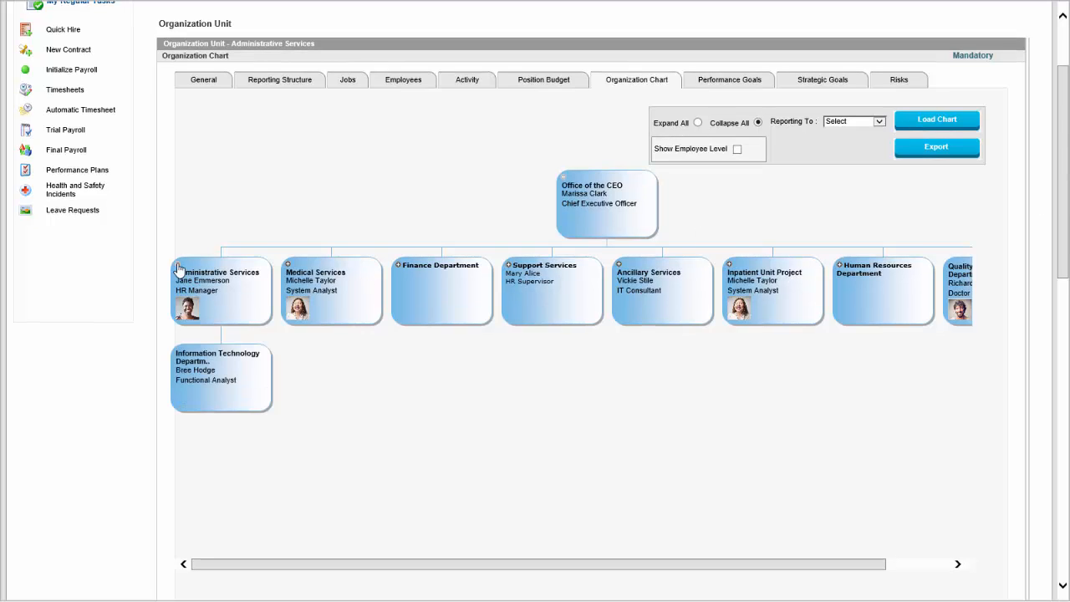
{"action": "left_click", "coordinate": [287, 266]}
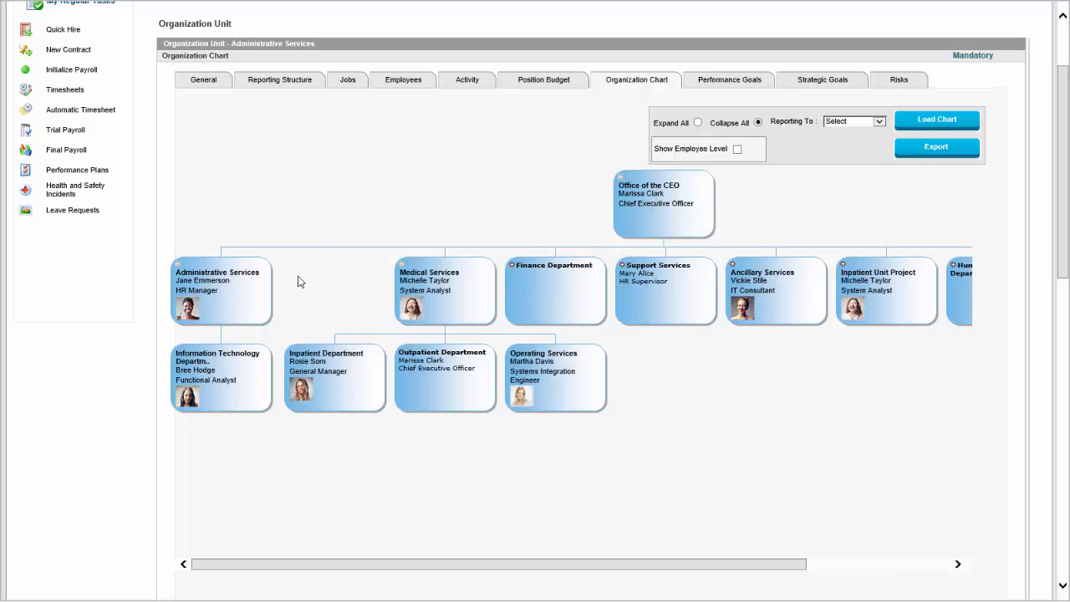
{"action": "left_click", "coordinate": [513, 266]}
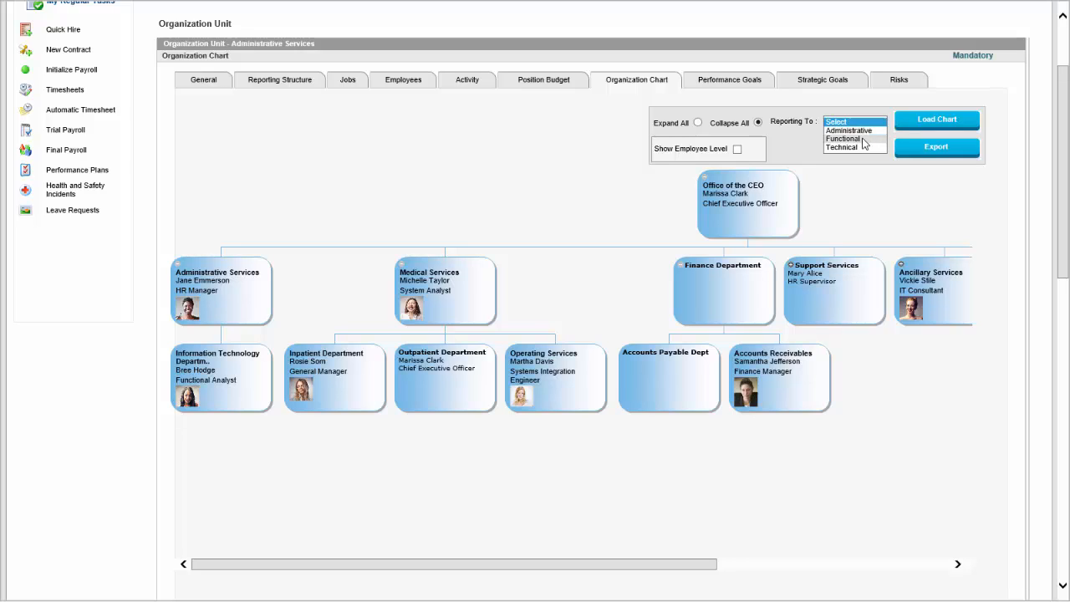
Load the organization chart for Functional reporting and expand the Human Resources Department branch
{"action": "left_click", "coordinate": [628, 199]}
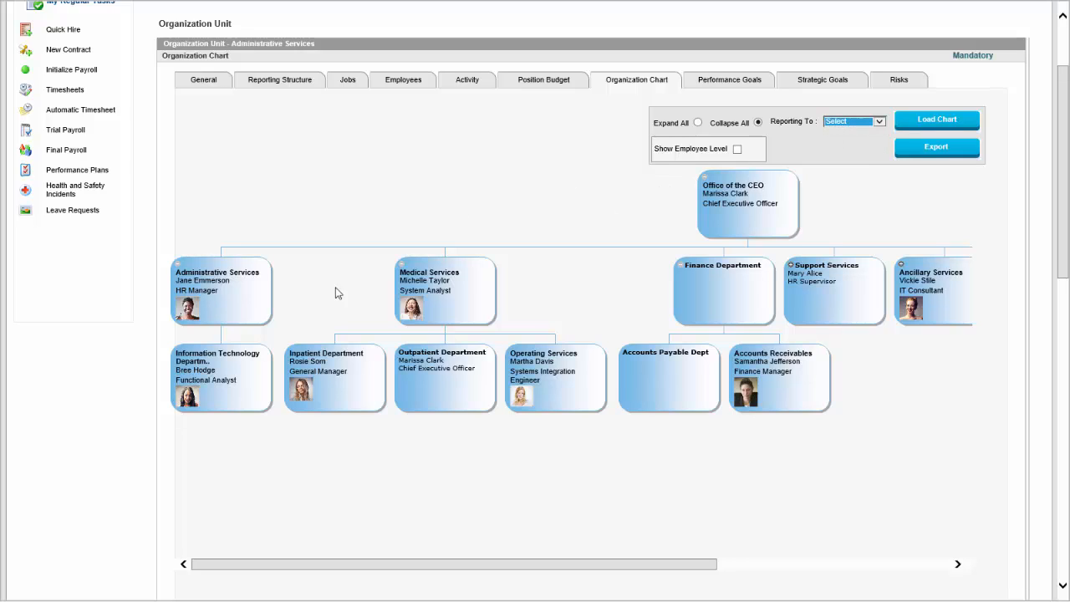
{"action": "left_click", "coordinate": [877, 124]}
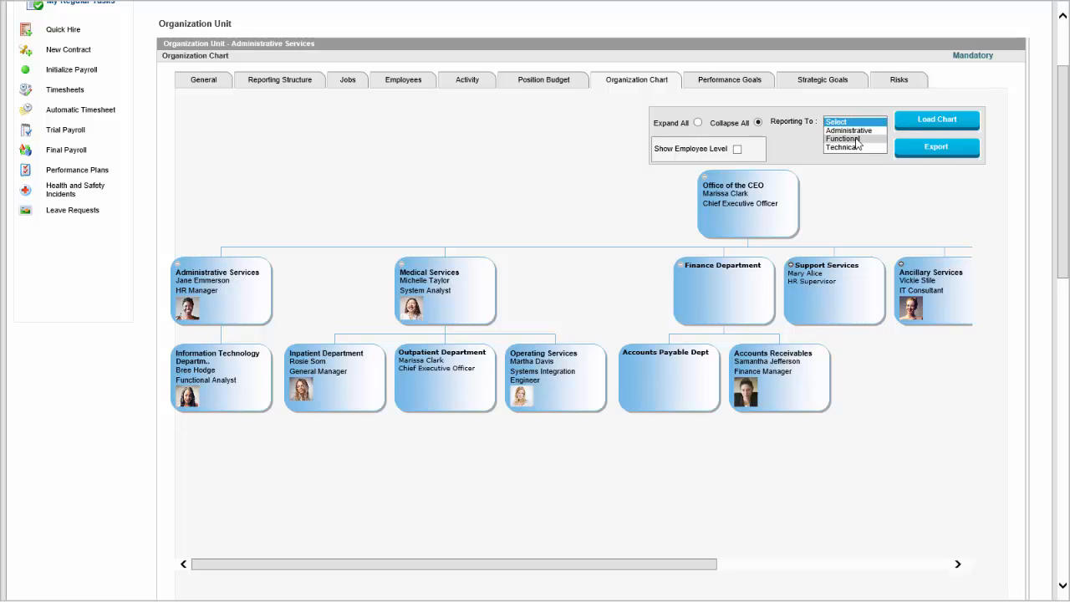
{"action": "left_click", "coordinate": [865, 136]}
{"action": "left_click", "coordinate": [920, 125]}
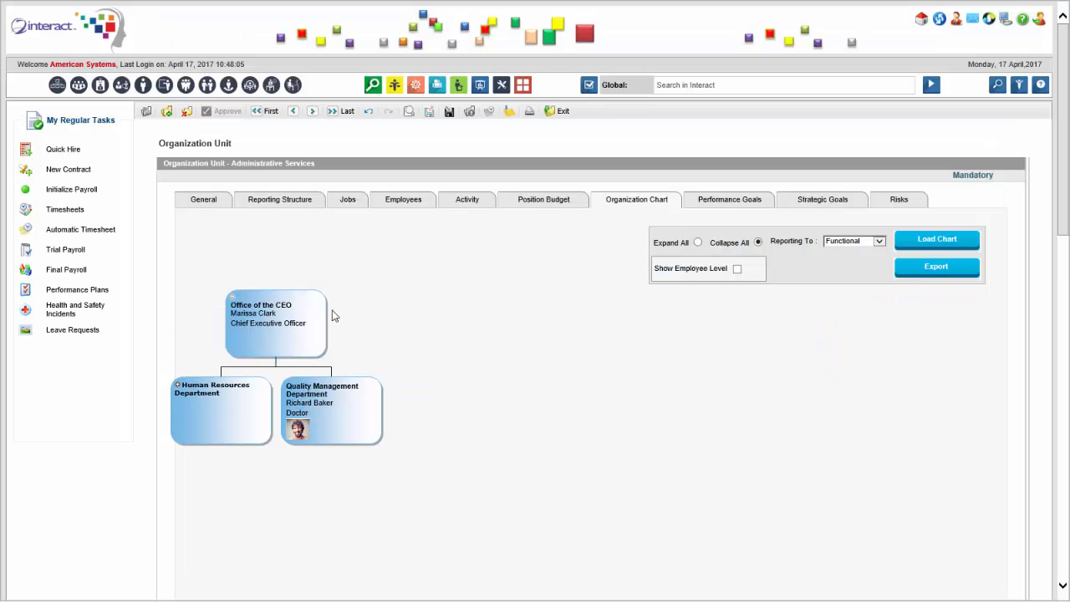
{"action": "left_click", "coordinate": [177, 385]}
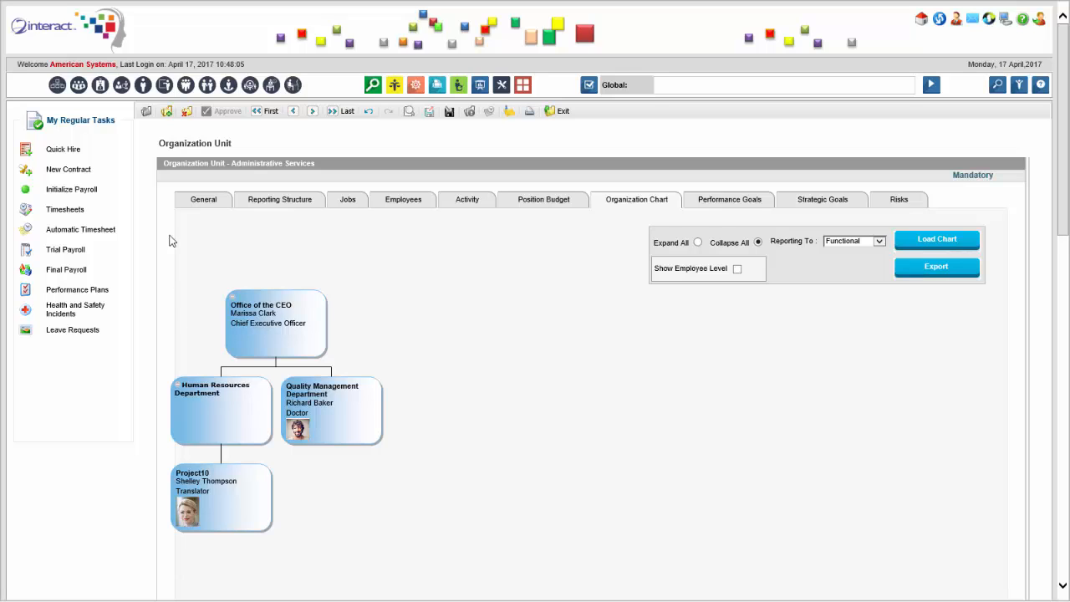
Review the unit's general details and its position budget for fiscal year 2017
{"action": "left_click", "coordinate": [204, 202]}
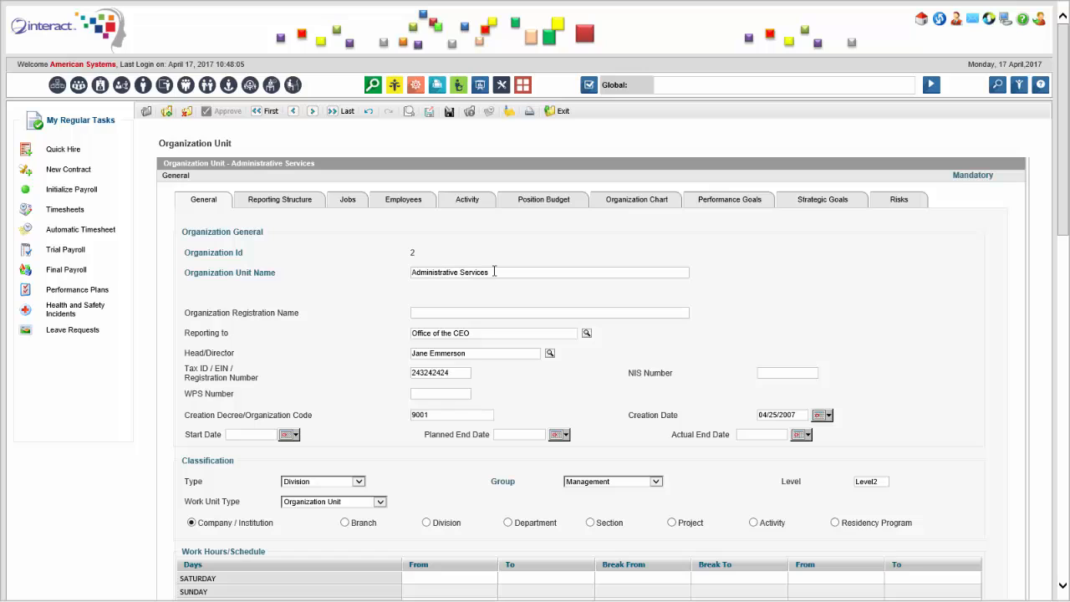
{"action": "left_click", "coordinate": [555, 204]}
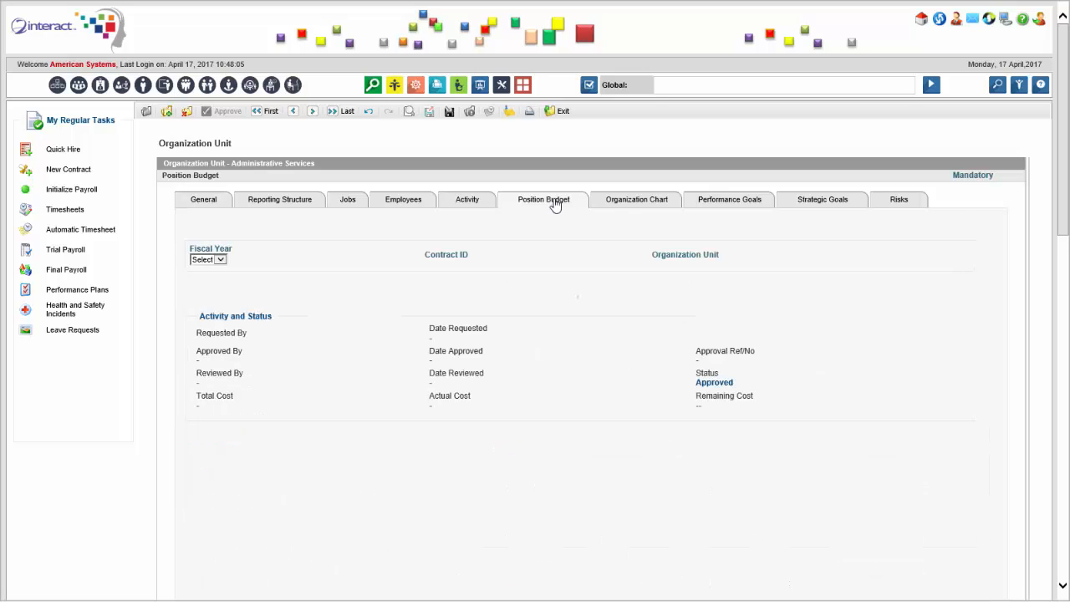
{"action": "left_click", "coordinate": [222, 261]}
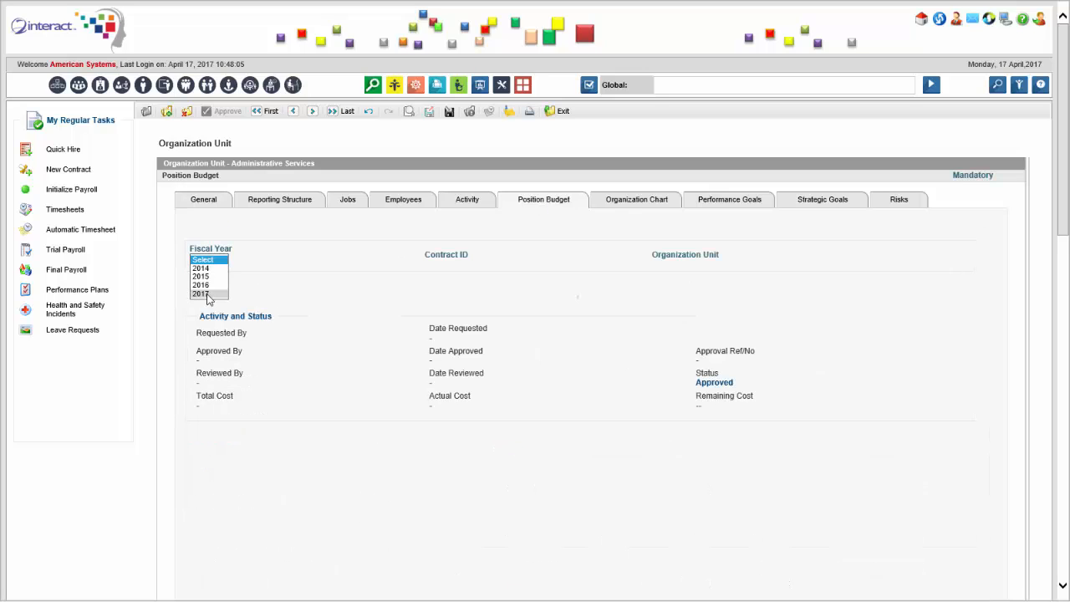
{"action": "left_click", "coordinate": [207, 294]}
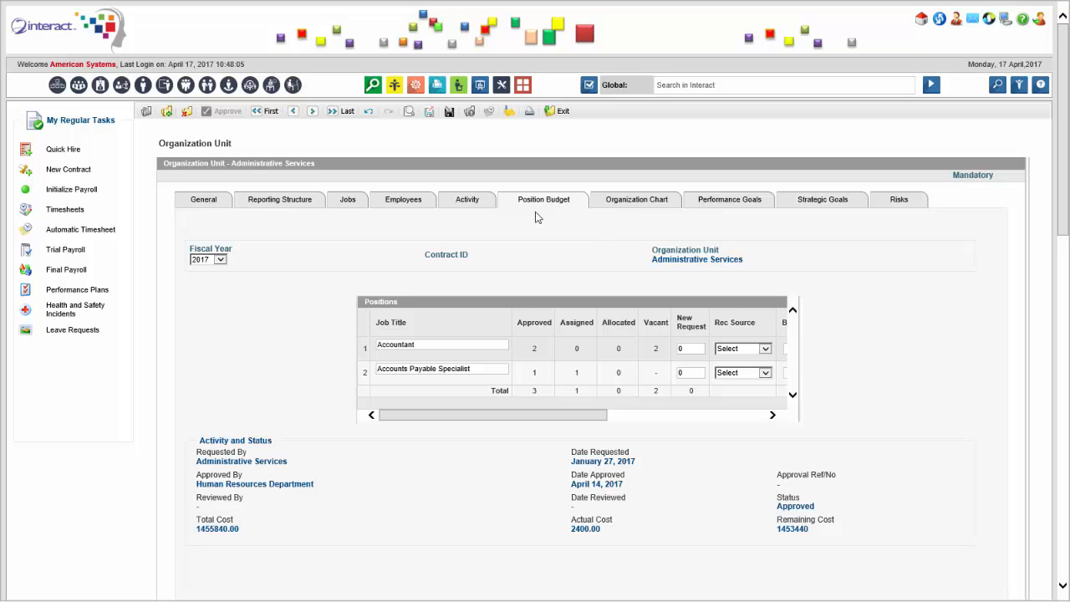
Browse the unit's employees, jobs, performance goals, strategic goals and risks, returning to the general details
{"action": "left_click", "coordinate": [406, 205]}
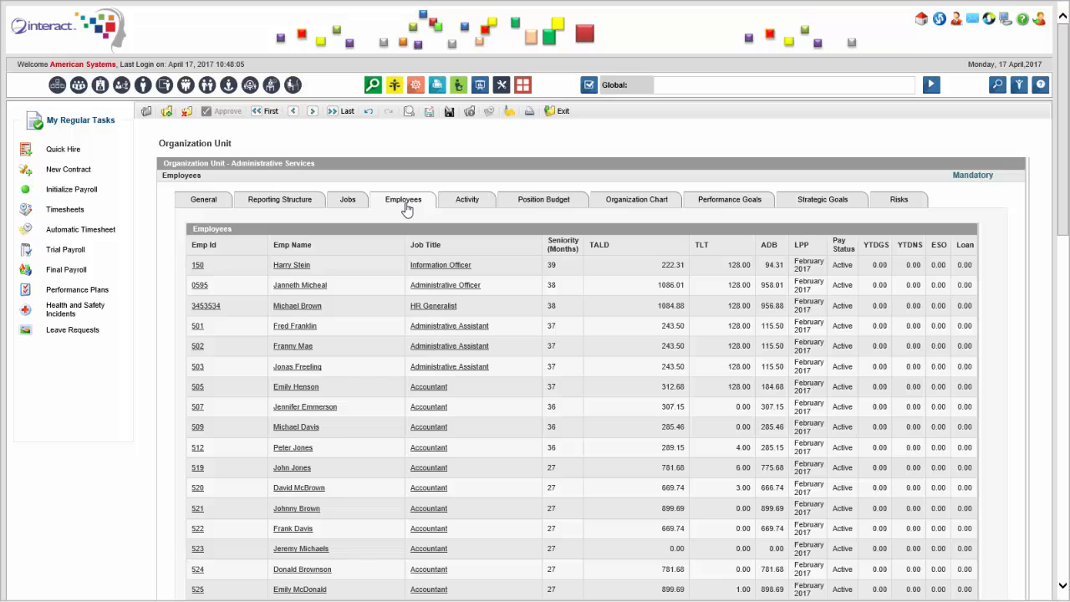
{"action": "left_click", "coordinate": [351, 204]}
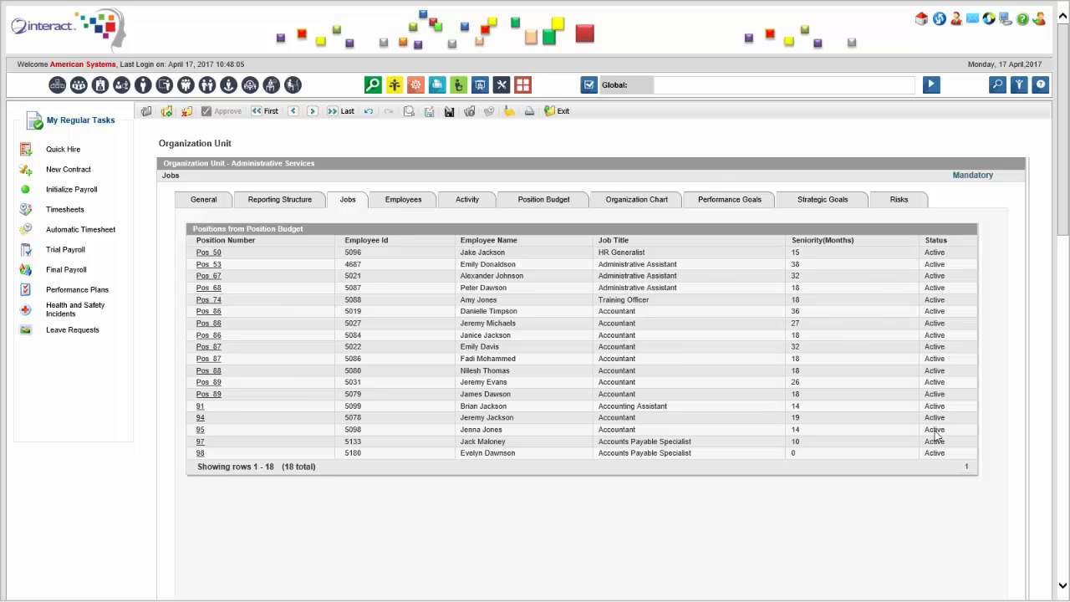
{"action": "left_click", "coordinate": [735, 204]}
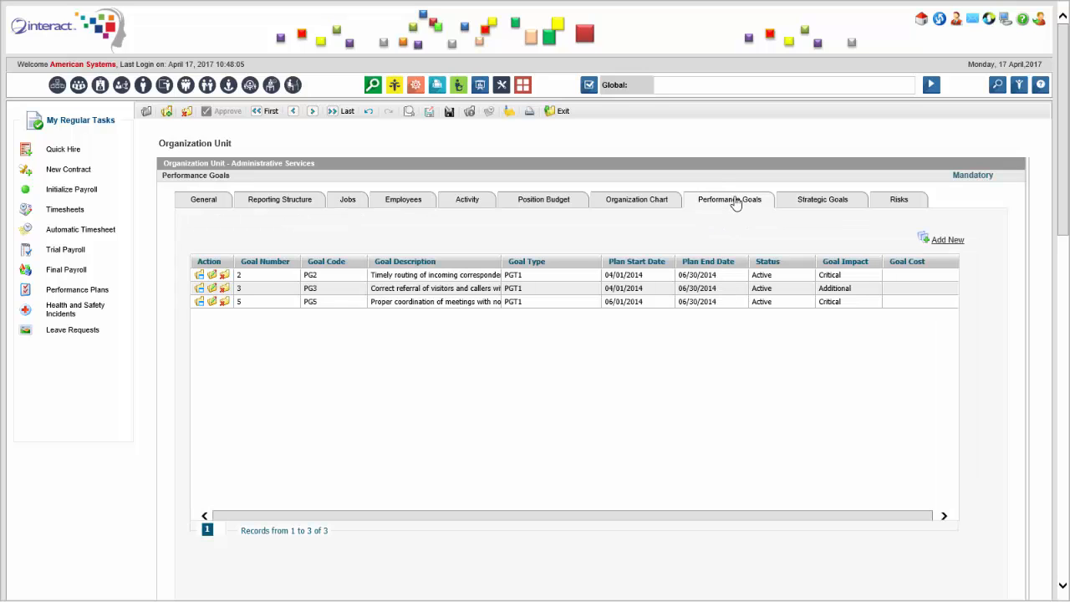
{"action": "left_click", "coordinate": [831, 209]}
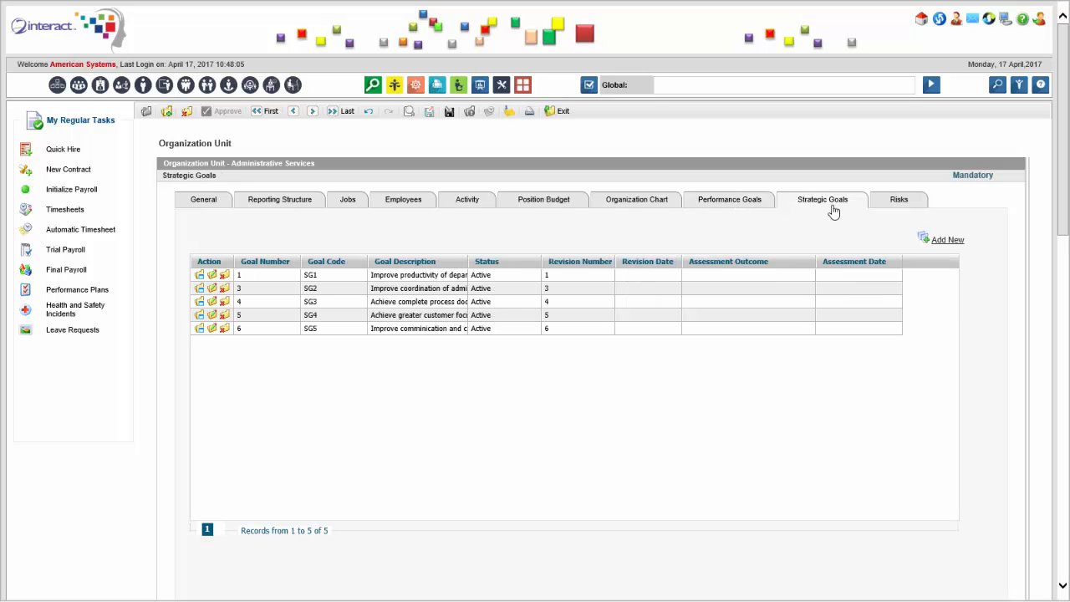
{"action": "left_click", "coordinate": [880, 209]}
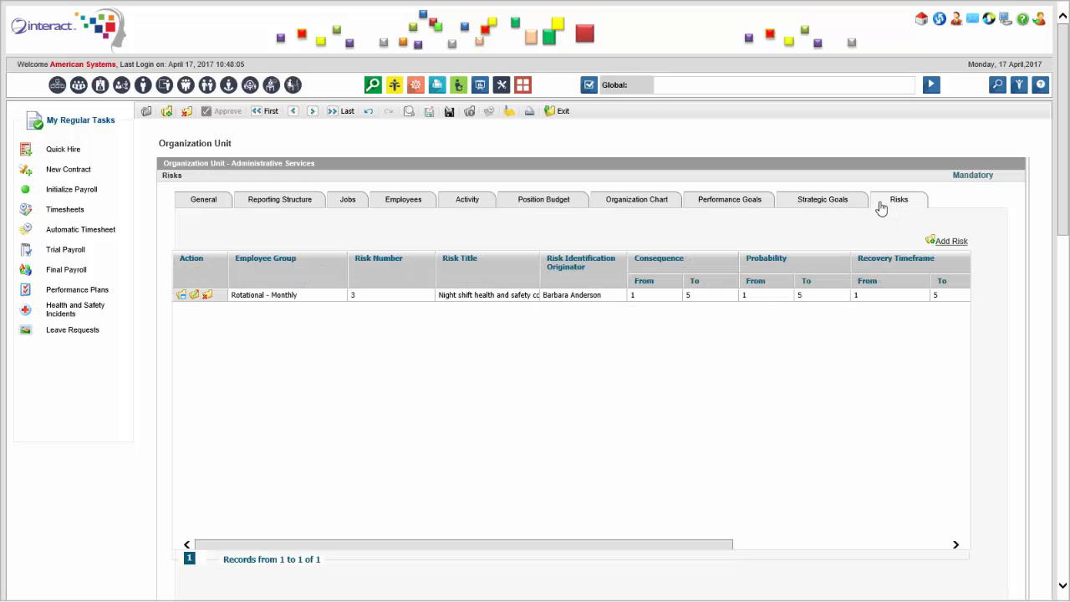
{"action": "left_click", "coordinate": [204, 203]}
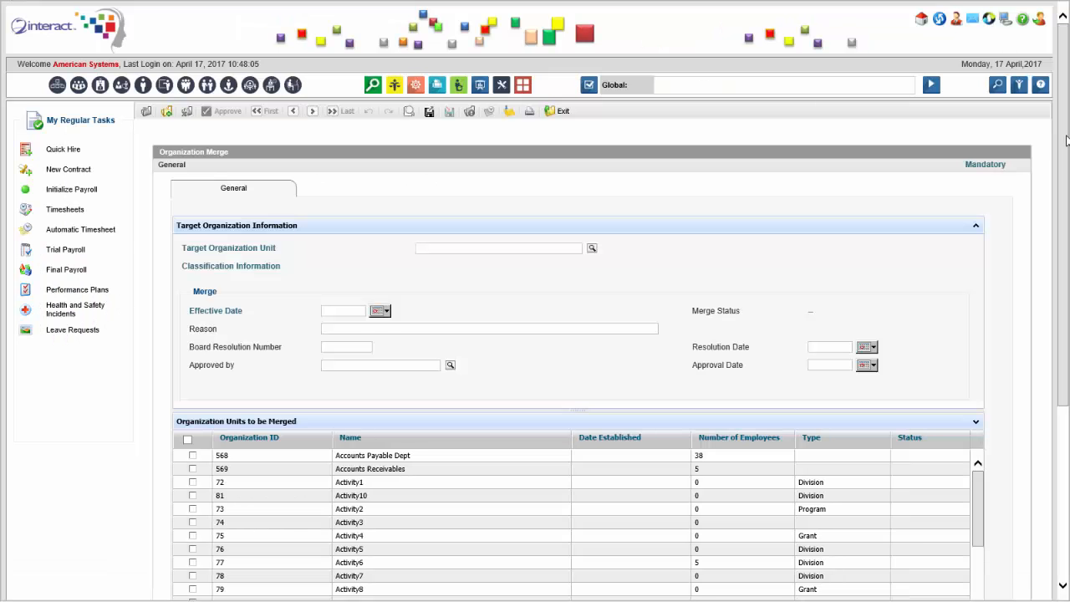
On the Organization Merge form, choose Accounts Payable Dept as the target organization unit
{"action": "scroll", "coordinate": [1043, 234], "scroll_direction": "down", "scroll_amount": 3}
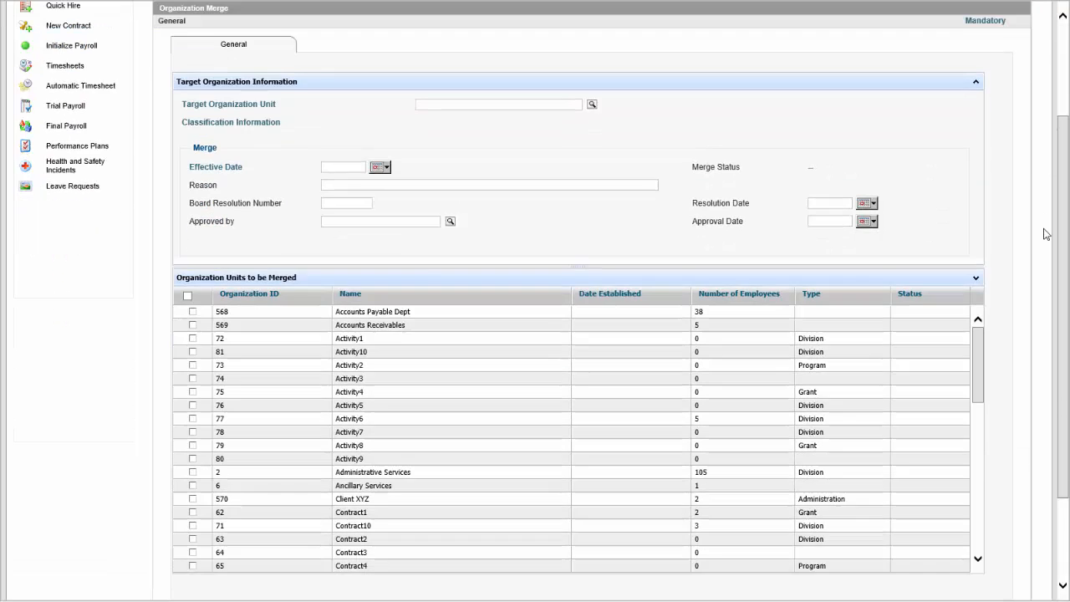
{"action": "scroll", "coordinate": [1043, 238], "scroll_direction": "down", "scroll_amount": 1}
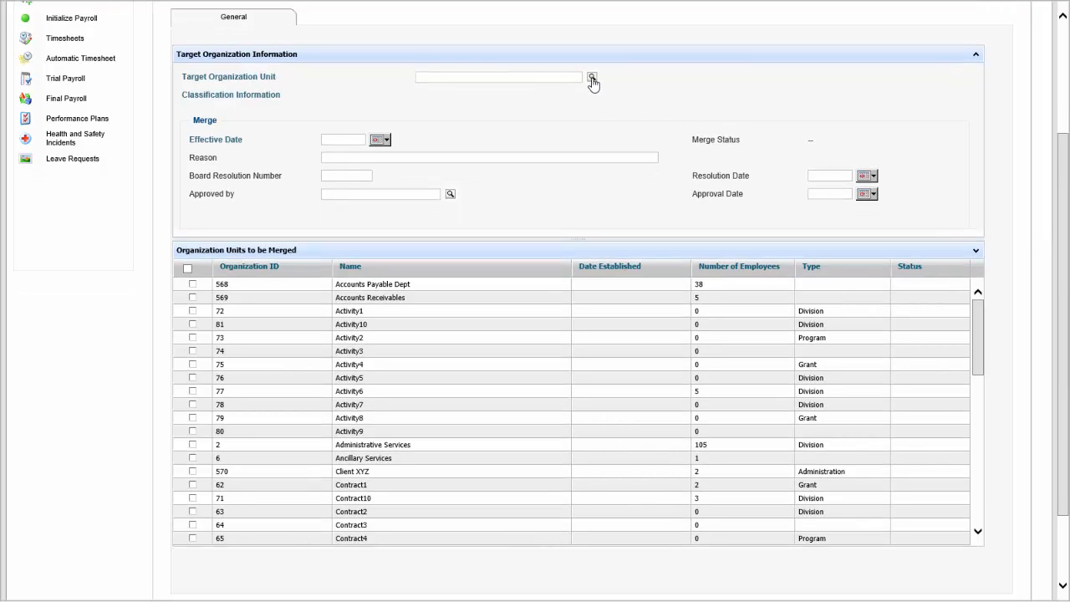
{"action": "left_click", "coordinate": [591, 77]}
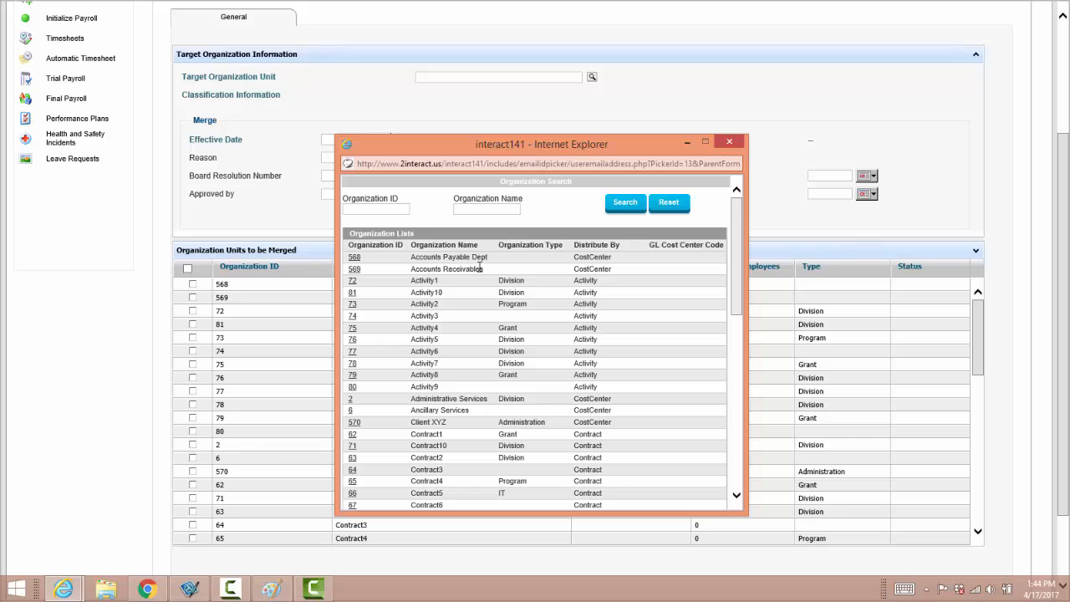
{"action": "left_click", "coordinate": [356, 259]}
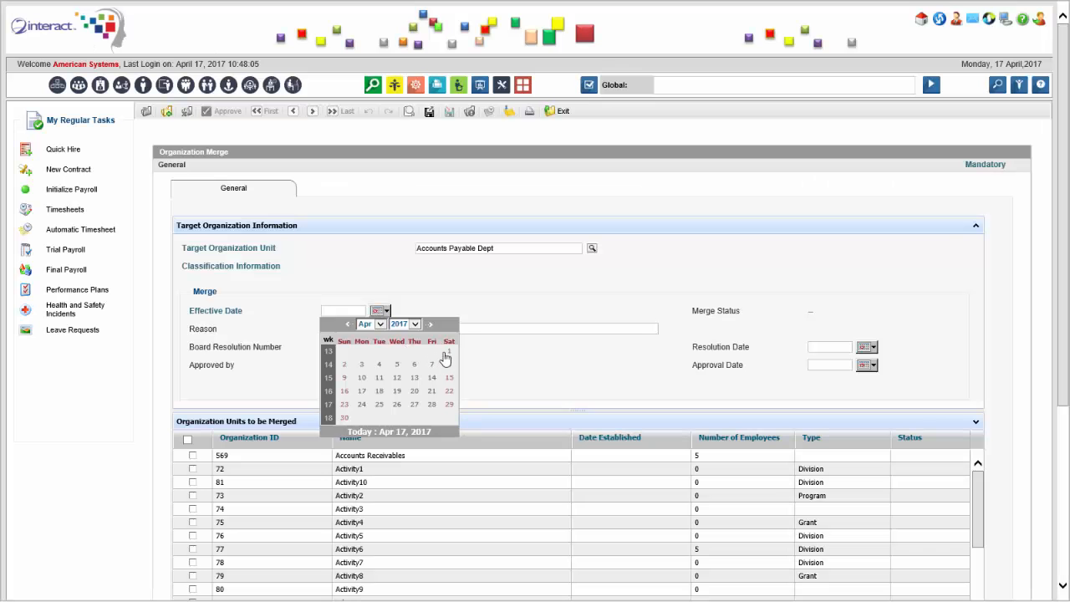
Set the merge effective date to 04/01/2017 and select Accounts Receivables as the unit to be merged
{"action": "left_click", "coordinate": [443, 348]}
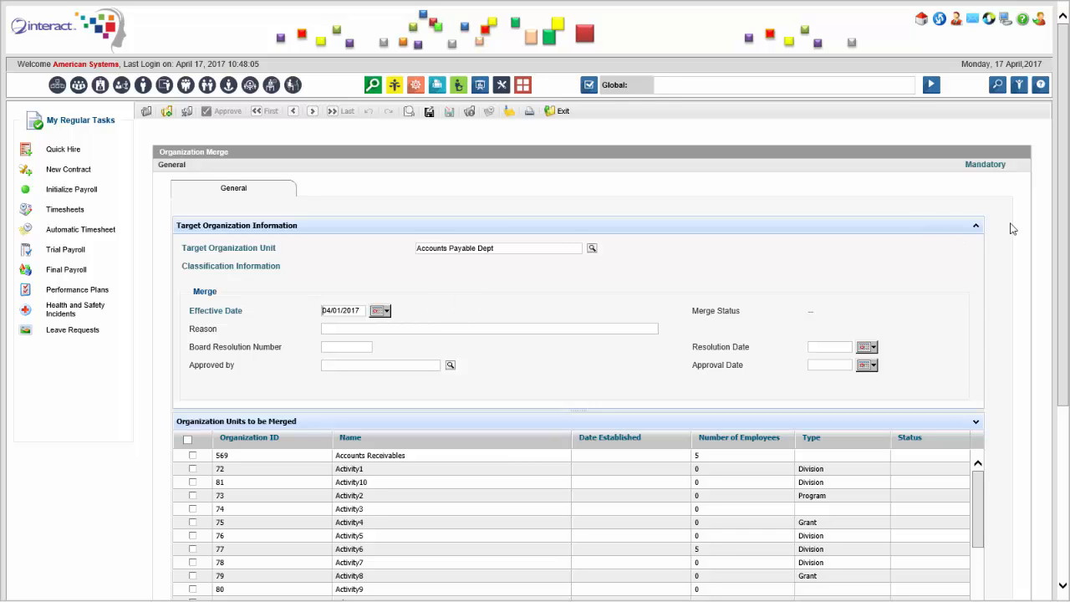
{"action": "left_click_drag", "start_coordinate": [1065, 191], "coordinate": [1048, 328]}
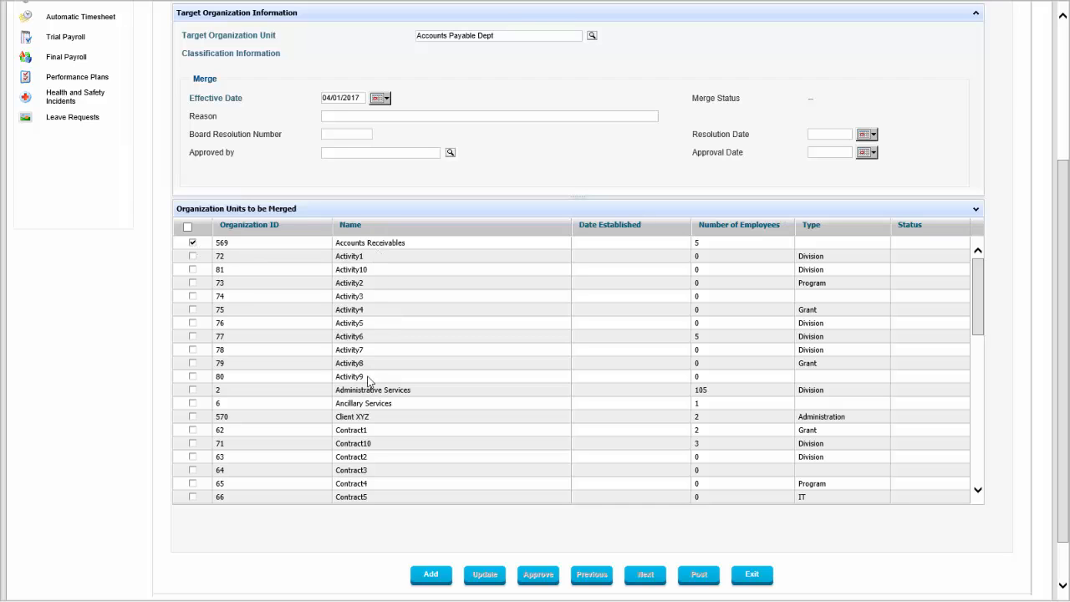
{"action": "scroll", "coordinate": [372, 364], "scroll_direction": "down", "scroll_amount": 2}
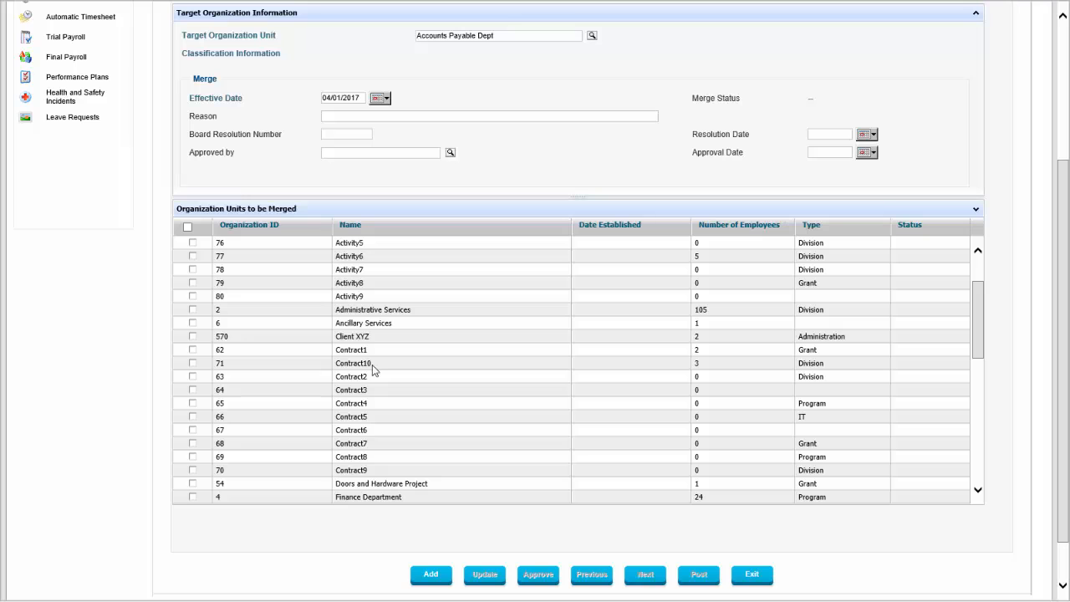
{"action": "scroll", "coordinate": [372, 365], "scroll_direction": "up", "scroll_amount": 6}
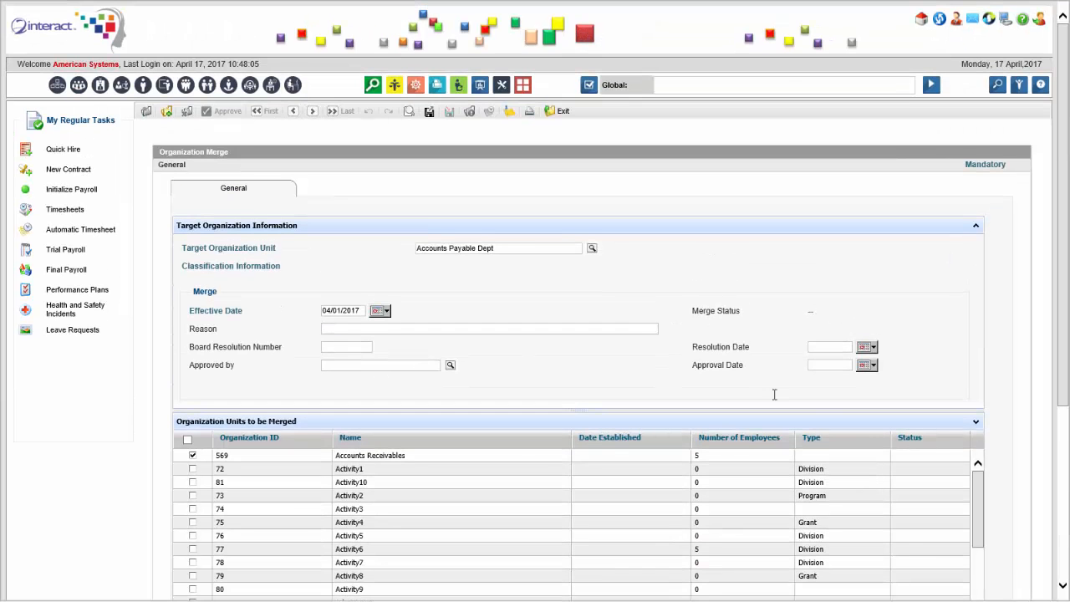
{"action": "scroll", "coordinate": [1043, 258], "scroll_direction": "down", "scroll_amount": 3}
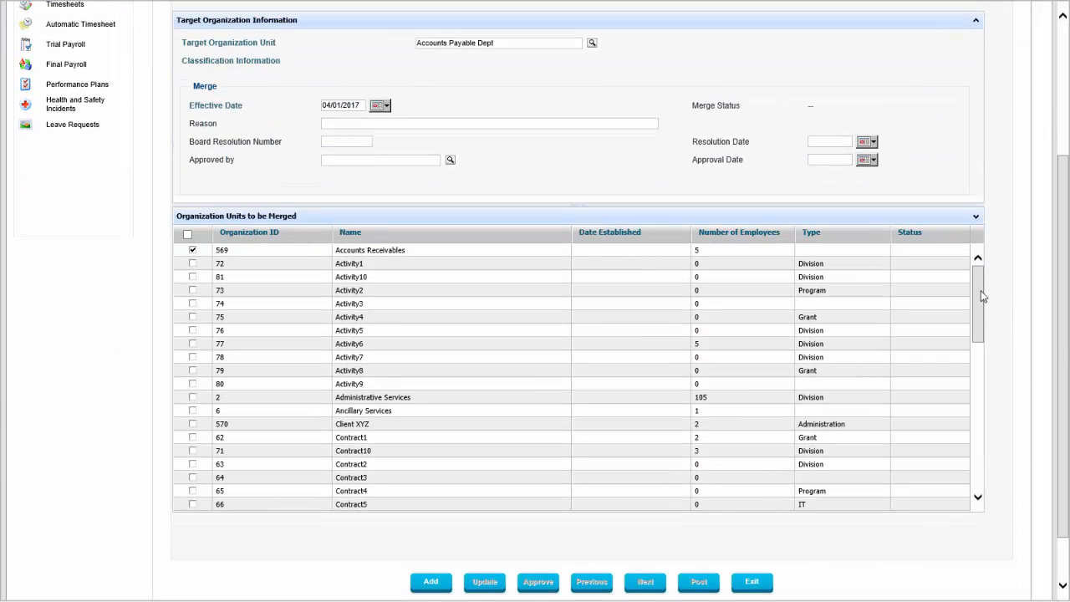
{"action": "scroll", "coordinate": [981, 365], "scroll_direction": "down", "scroll_amount": 4}
{"action": "left_click_drag", "start_coordinate": [981, 365], "coordinate": [976, 485]}
{"action": "scroll", "coordinate": [958, 390], "scroll_direction": "up", "scroll_amount": 10}
Enter rationalization as the merge reason and B1983 as the board resolution number
{"action": "type", "text": "rationalia"}
{"action": "type", "text": "ation"}
{"action": "left_click", "coordinate": [349, 141]}
{"action": "type", "text": "B1983"}
Set the resolution date to 04/01/2017, pick the approver with approval date 04/17/2017, and add the merge request
{"action": "left_click", "coordinate": [867, 142]}
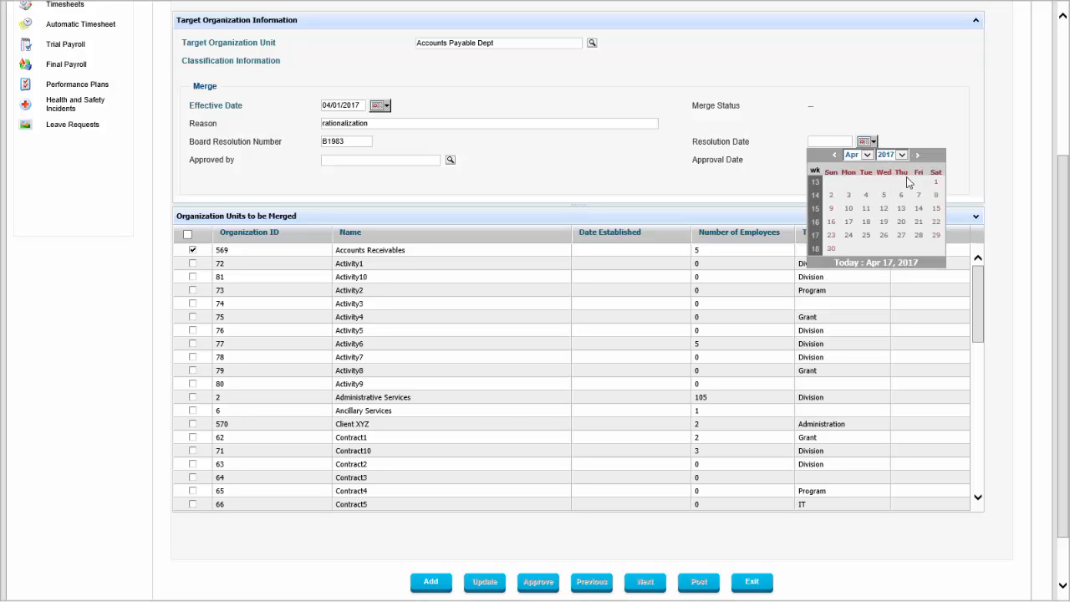
{"action": "left_click", "coordinate": [935, 183]}
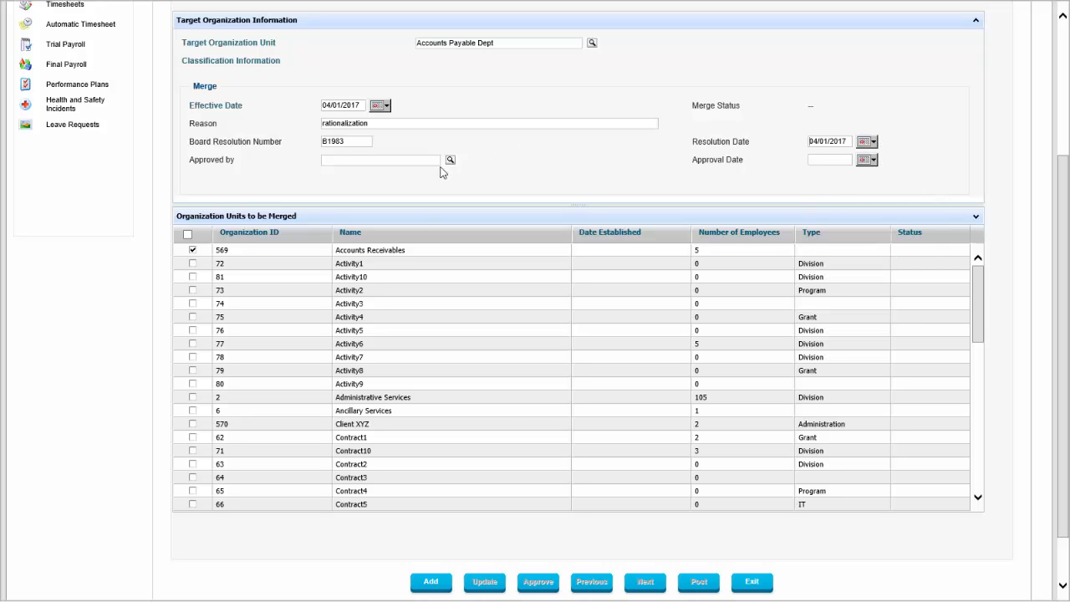
{"action": "left_click", "coordinate": [449, 159]}
{"action": "left_click", "coordinate": [430, 583]}
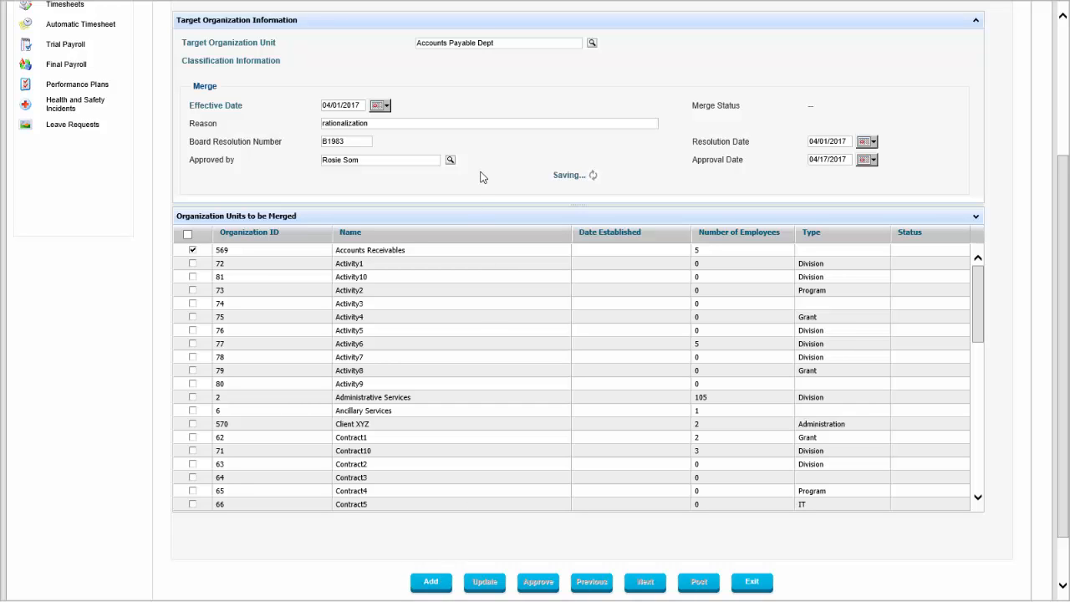
{"action": "scroll", "coordinate": [481, 176], "scroll_direction": "up", "scroll_amount": 1}
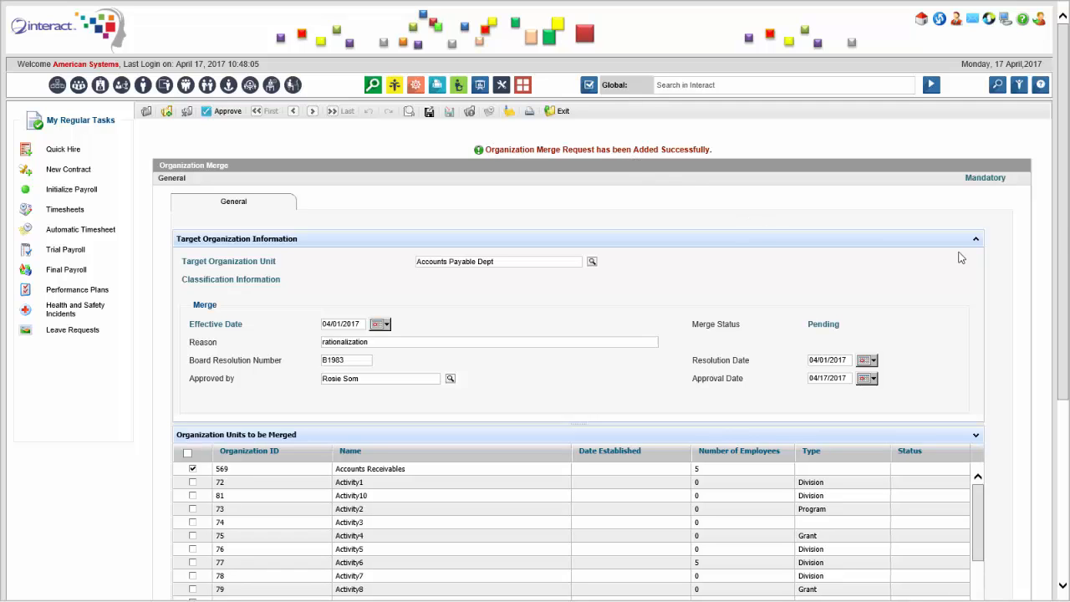
Try to approve the organization merge request
{"action": "scroll", "coordinate": [1043, 426], "scroll_direction": "down", "scroll_amount": 4}
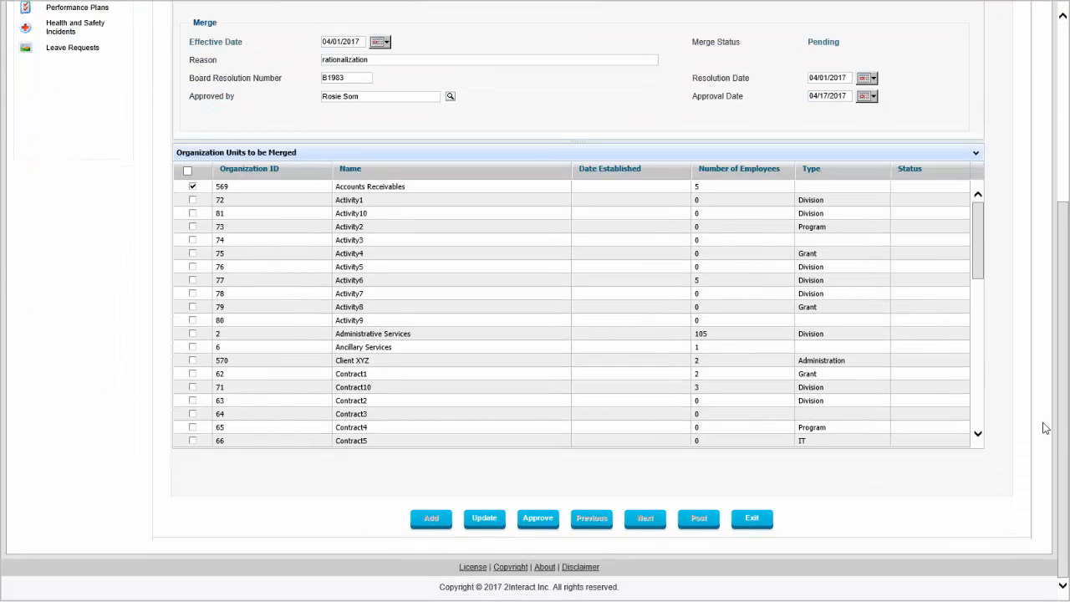
{"action": "left_click", "coordinate": [550, 519]}
Search Interact globally for org split
{"action": "left_click", "coordinate": [679, 75]}
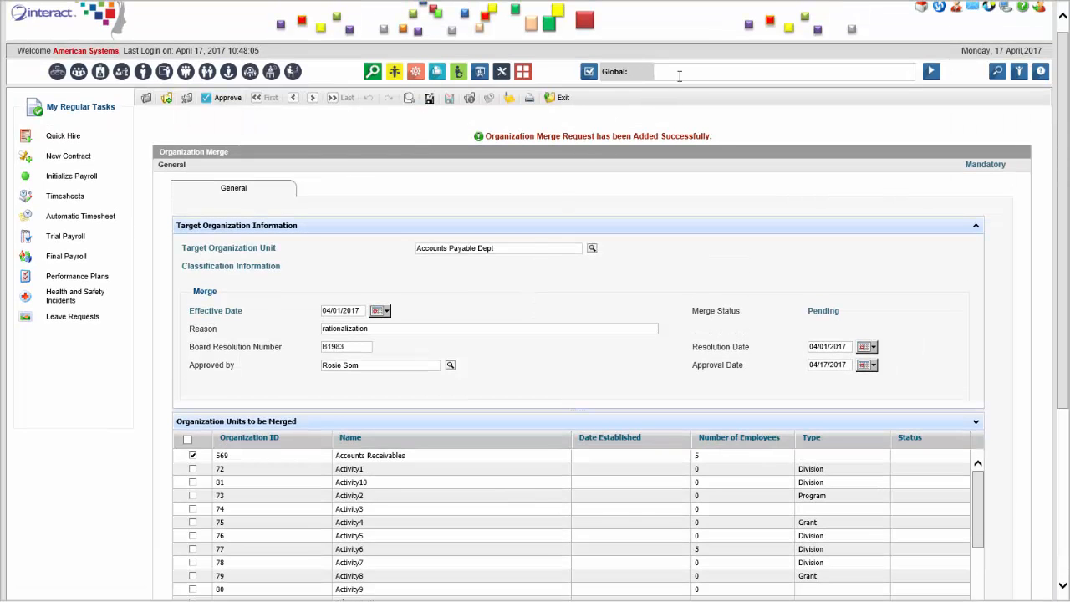
{"action": "type", "text": "org split"}
{"action": "key", "text": "Return"}
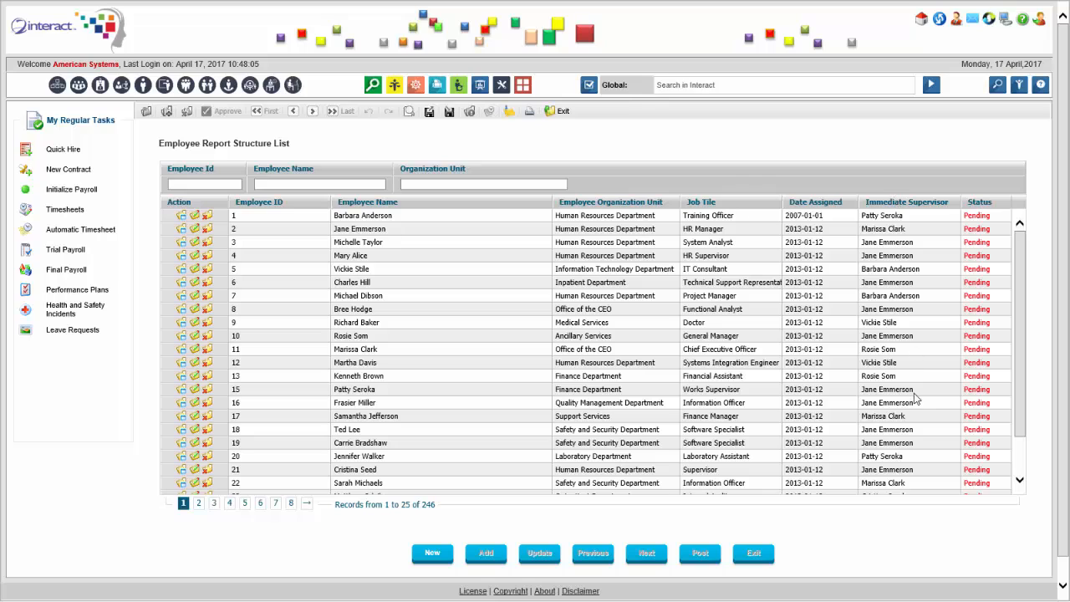
Search for employee organization and open the Employee Organization Transfer activity
{"action": "left_click", "coordinate": [692, 87]}
{"action": "type", "text": "employee re"}
{"action": "type", "text": "po"}
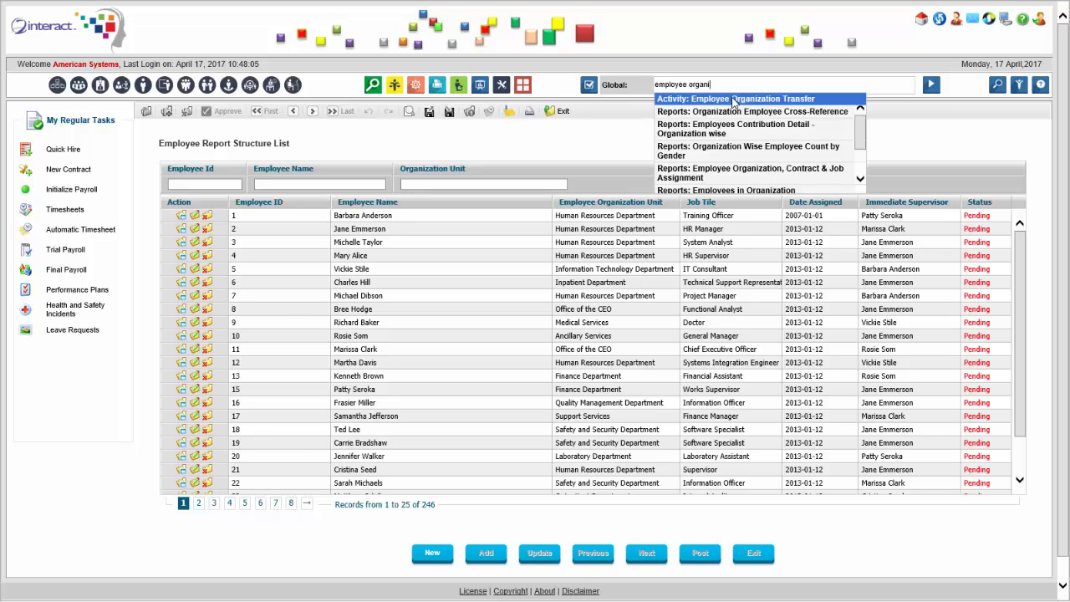
{"action": "left_click", "coordinate": [735, 104]}
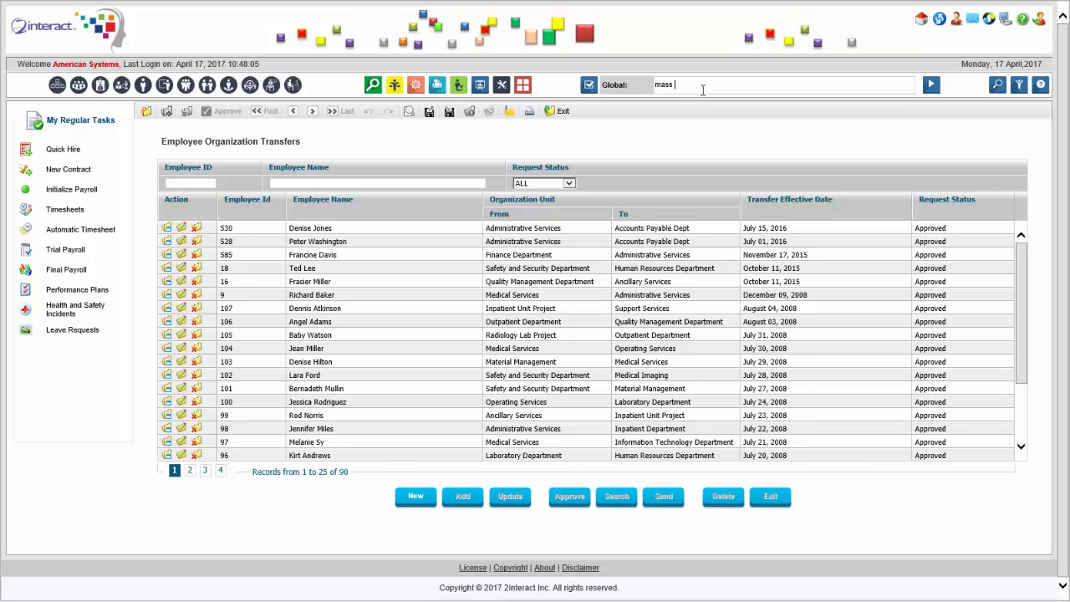
Search for mass employee and open the Mass Employee Organization Transfer activity
{"action": "type", "text": "loye"}
{"action": "type", "text": "e"}
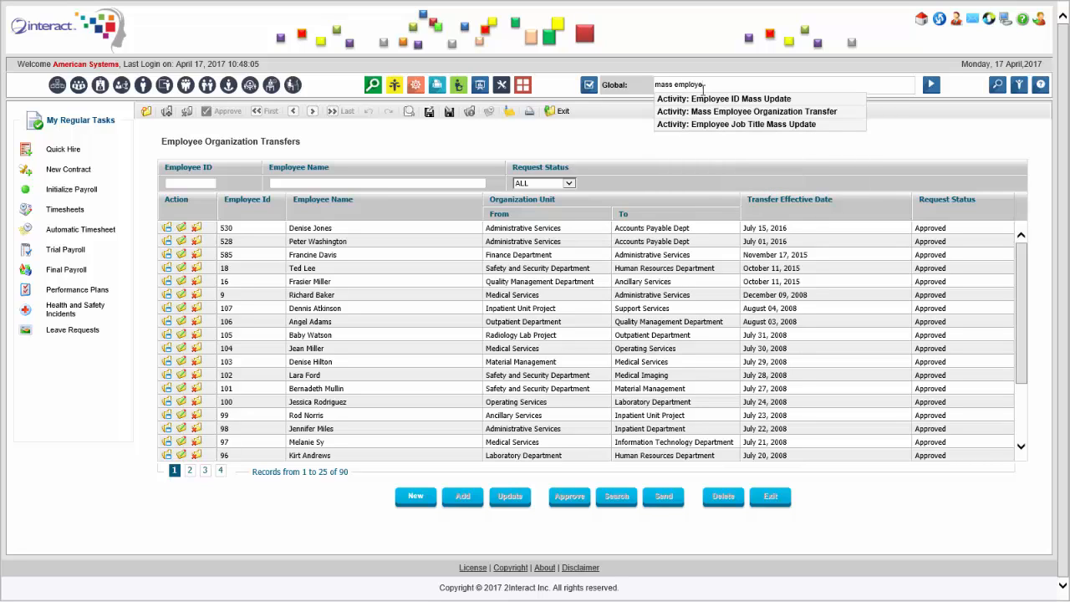
{"action": "left_click", "coordinate": [748, 104]}
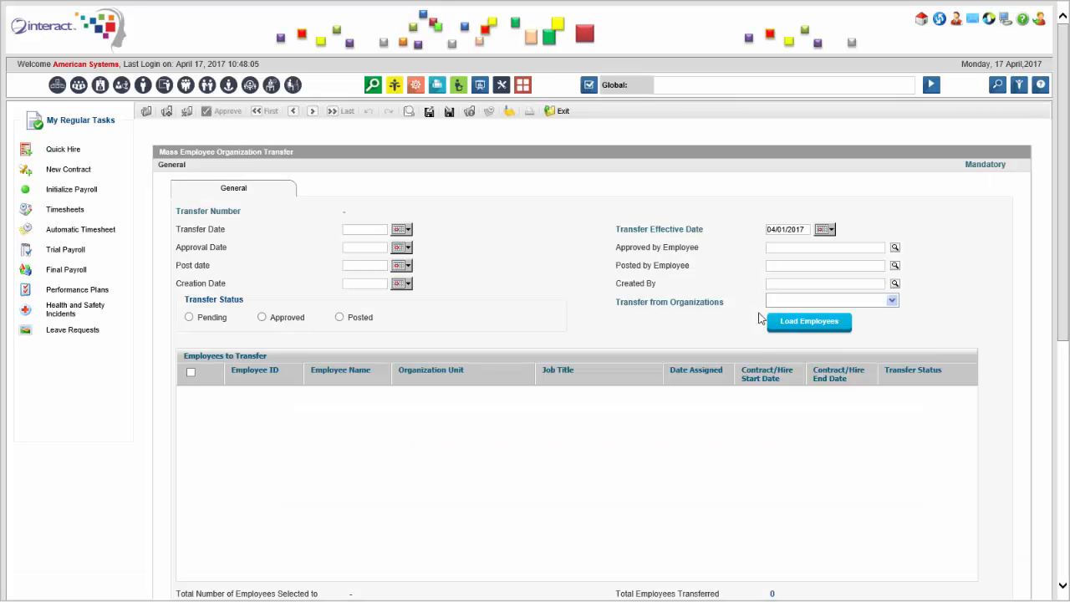
Choose Administrative Services as the organization to transfer from and load its employees
{"action": "left_click", "coordinate": [892, 301]}
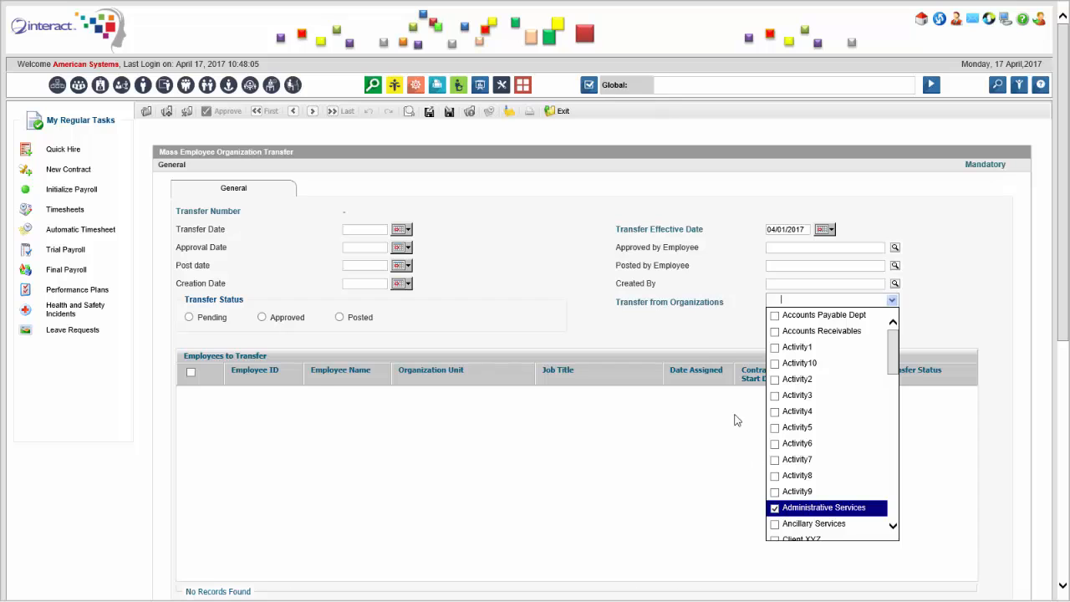
{"action": "left_click", "coordinate": [706, 347]}
{"action": "left_click", "coordinate": [812, 325]}
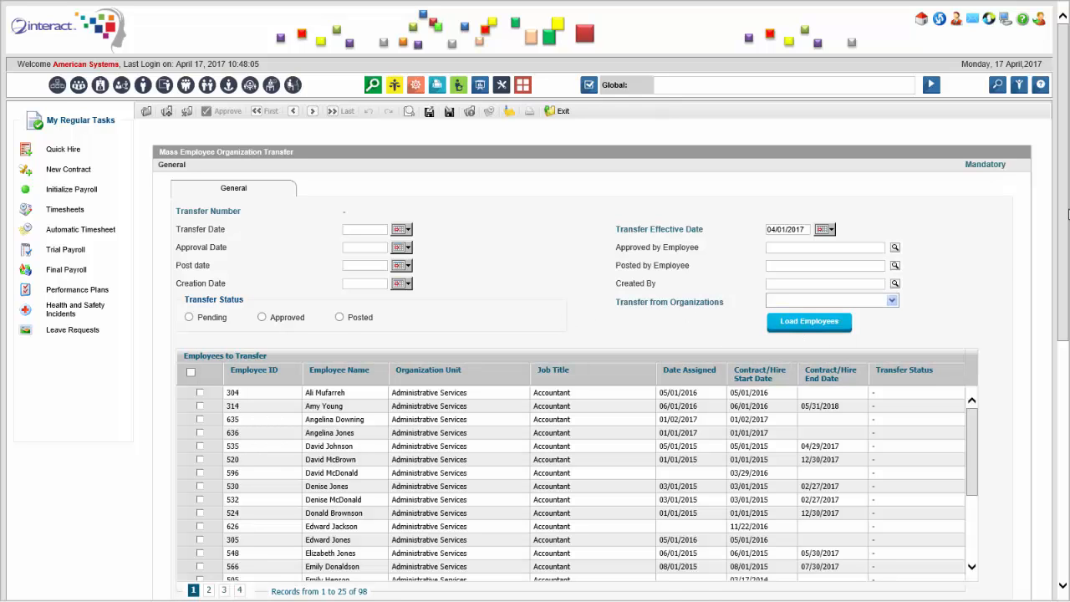
Select five consecutive Administrative Services employees in the list for transfer
{"action": "scroll", "coordinate": [1067, 215], "scroll_direction": "down", "scroll_amount": 3}
{"action": "scroll", "coordinate": [964, 277], "scroll_direction": "down", "scroll_amount": 3}
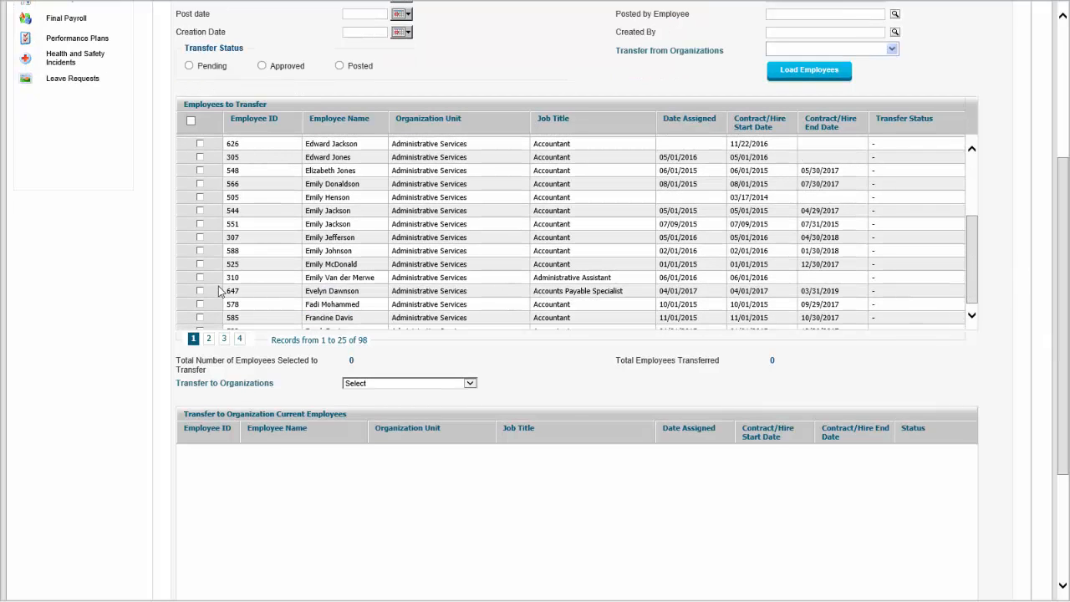
{"action": "left_click", "coordinate": [199, 264]}
{"action": "left_click", "coordinate": [200, 277]}
{"action": "left_click", "coordinate": [201, 305]}
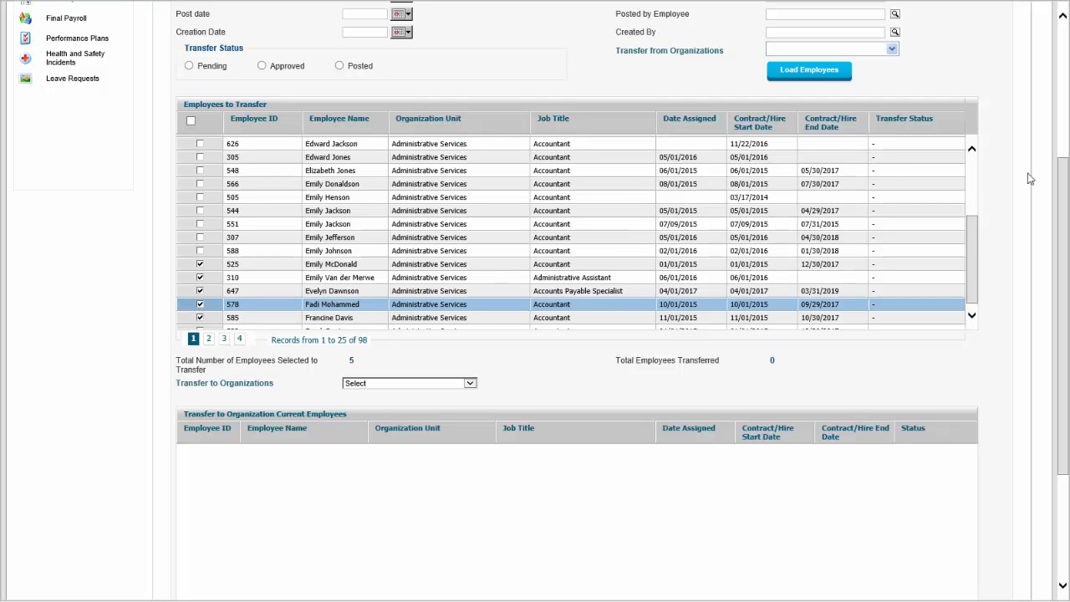
Set the transfer-to organization to Accounts Receivables
{"action": "mouse_move", "coordinate": [1063, 191]}
{"action": "left_mouse_down"}
{"action": "mouse_move", "coordinate": [1066, 95]}
{"action": "mouse_move", "coordinate": [1067, 250]}
{"action": "mouse_move", "coordinate": [1066, 203]}
{"action": "left_mouse_up"}
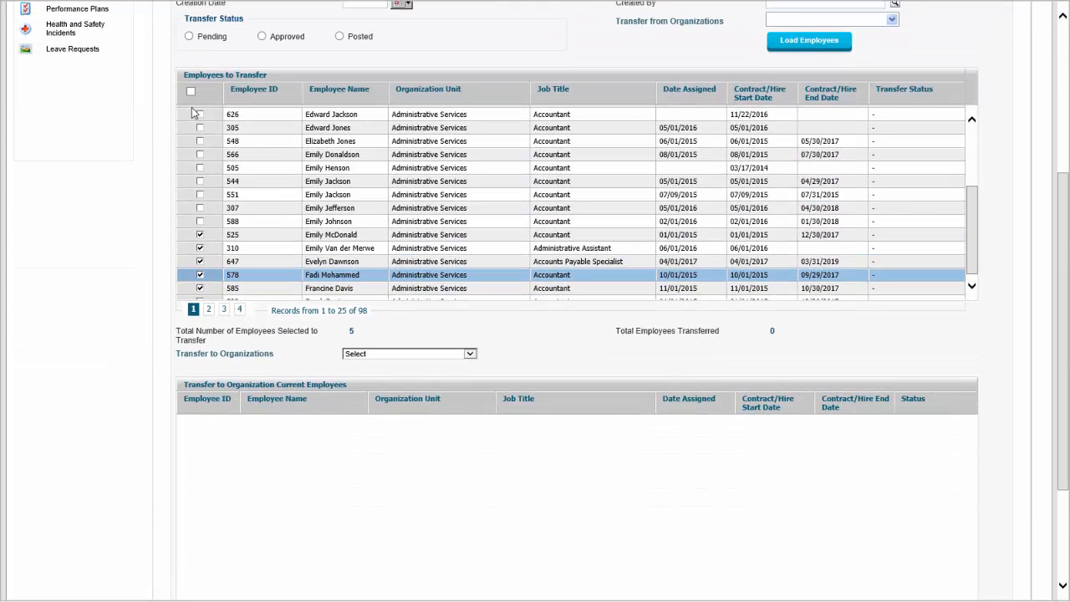
{"action": "left_click", "coordinate": [470, 354]}
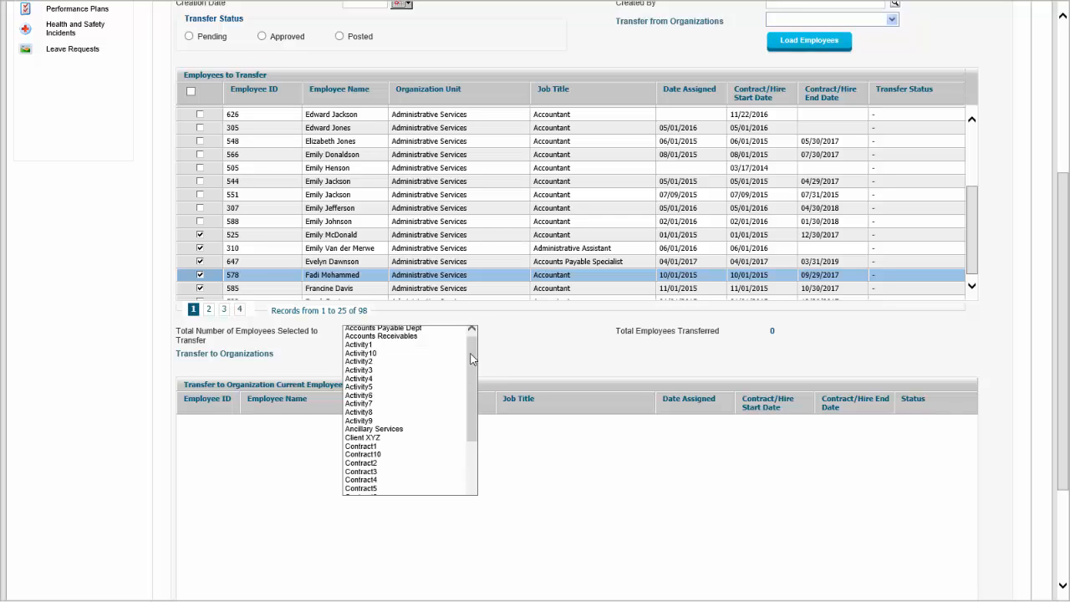
{"action": "left_click", "coordinate": [416, 337]}
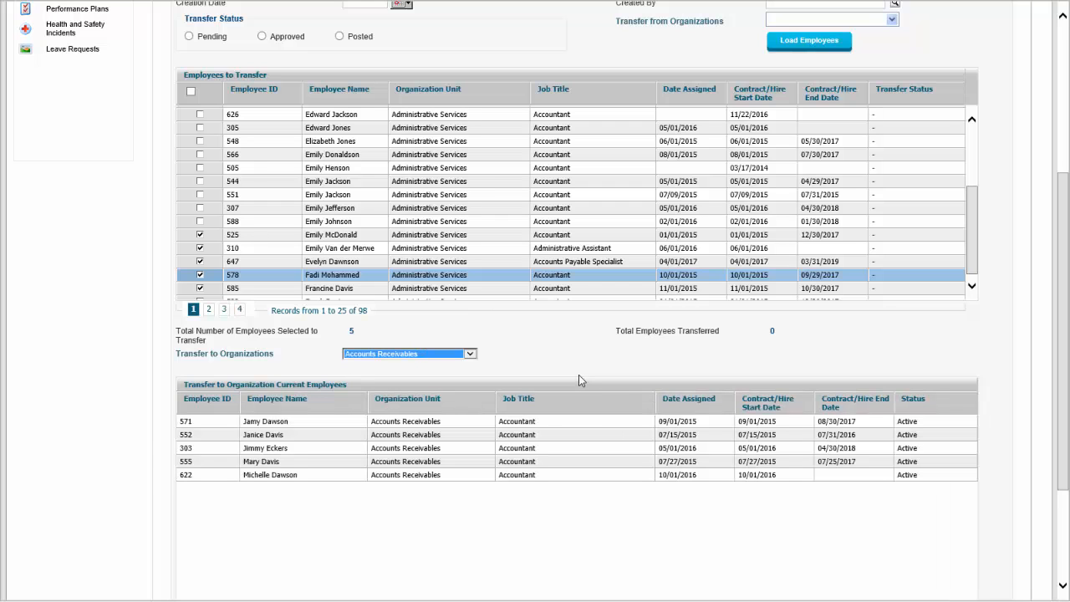
Save the mass employee organization transfer
{"action": "scroll", "coordinate": [1066, 227], "scroll_direction": "down", "scroll_amount": 3}
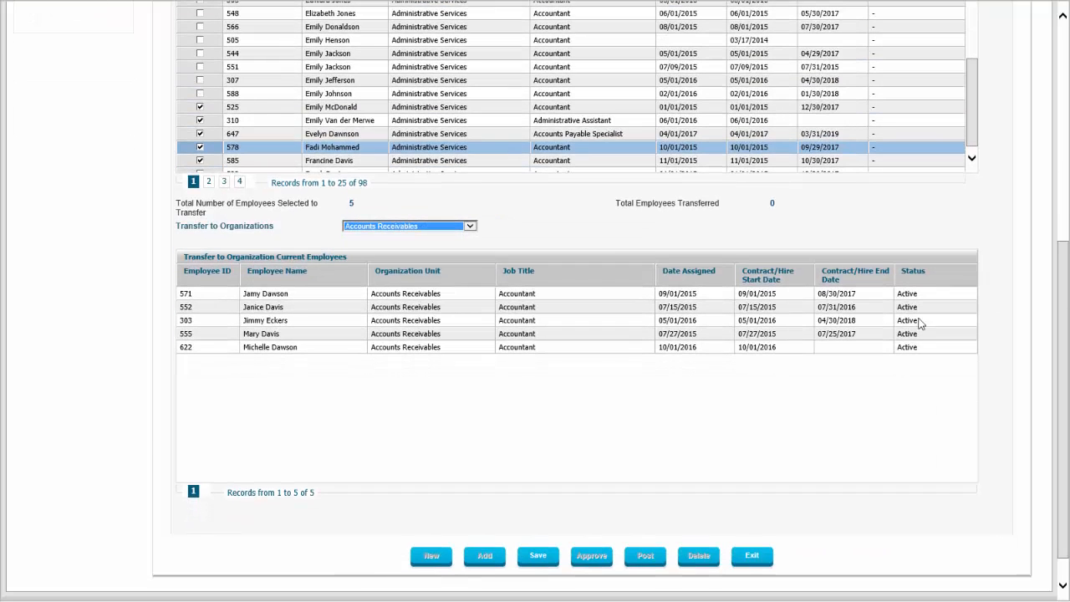
{"action": "left_click", "coordinate": [549, 558]}
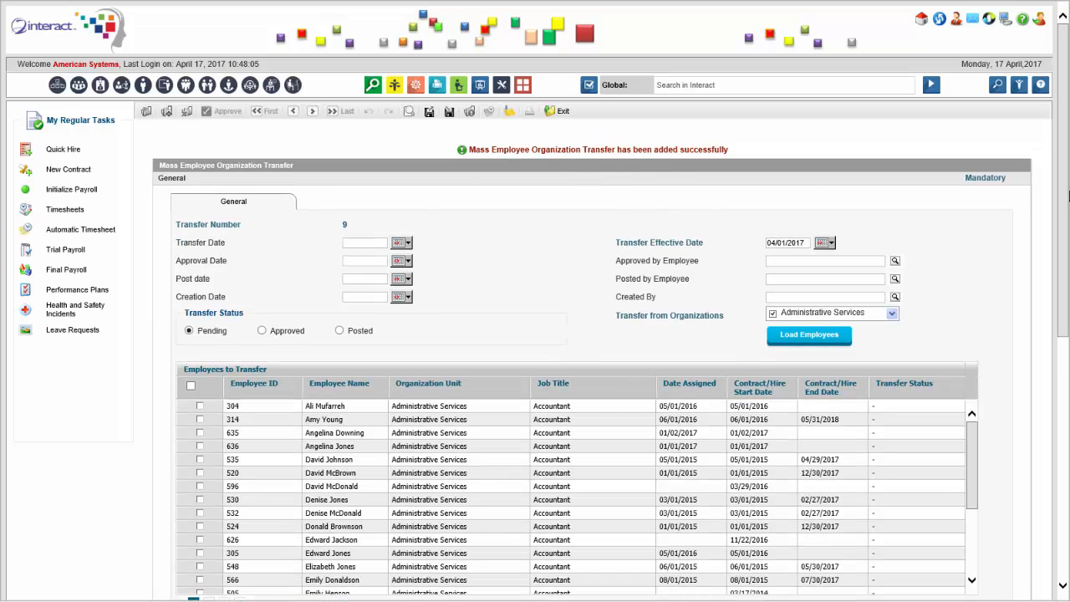
Approve the mass transfer and confirm the approval
{"action": "left_click_drag", "start_coordinate": [1065, 195], "coordinate": [1044, 454]}
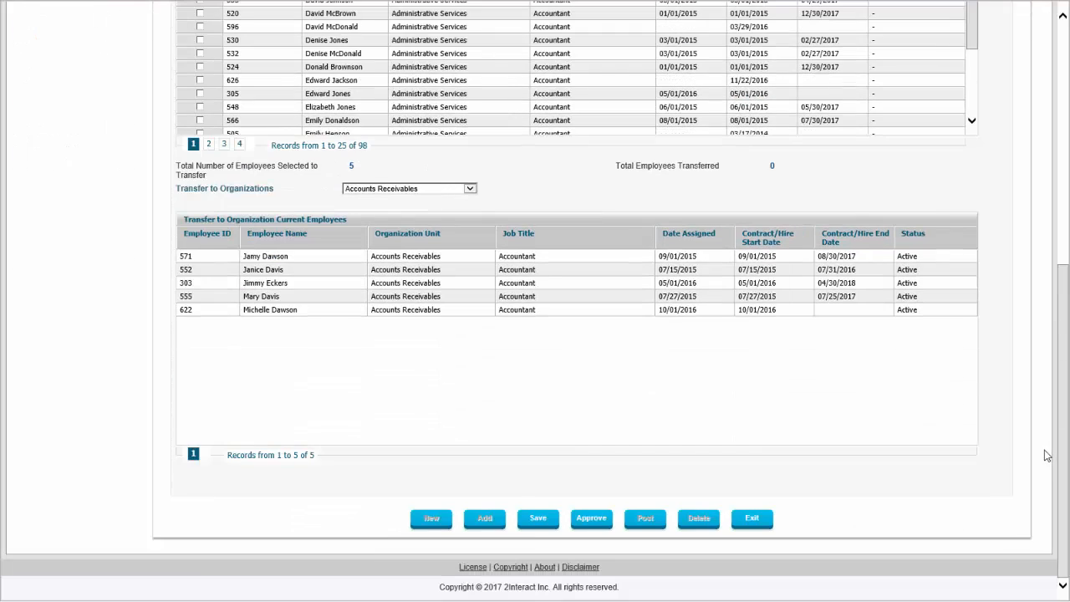
{"action": "left_click", "coordinate": [585, 522]}
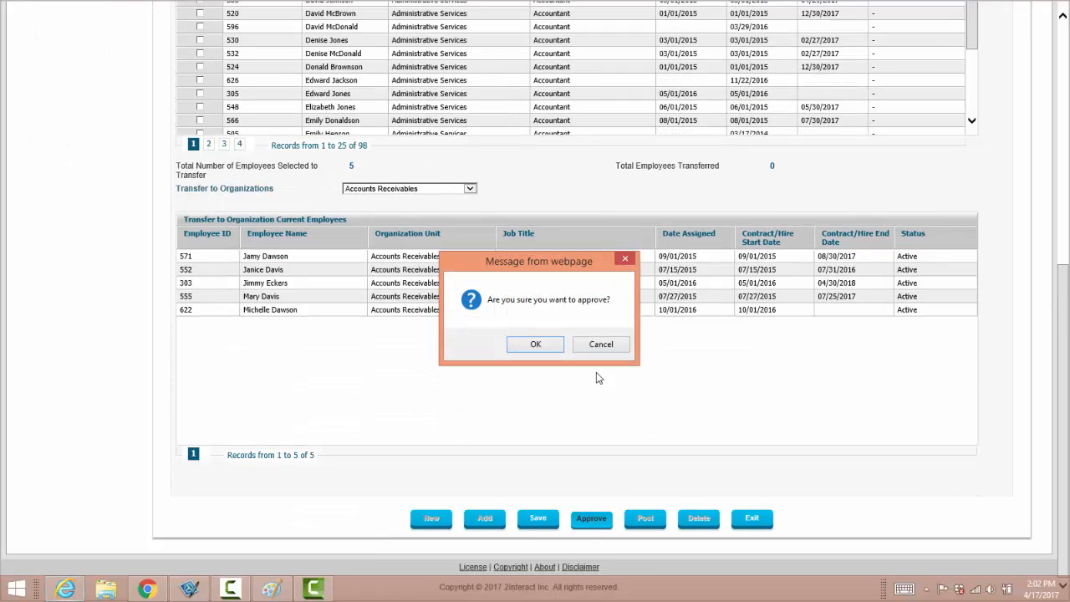
{"action": "left_click", "coordinate": [537, 346]}
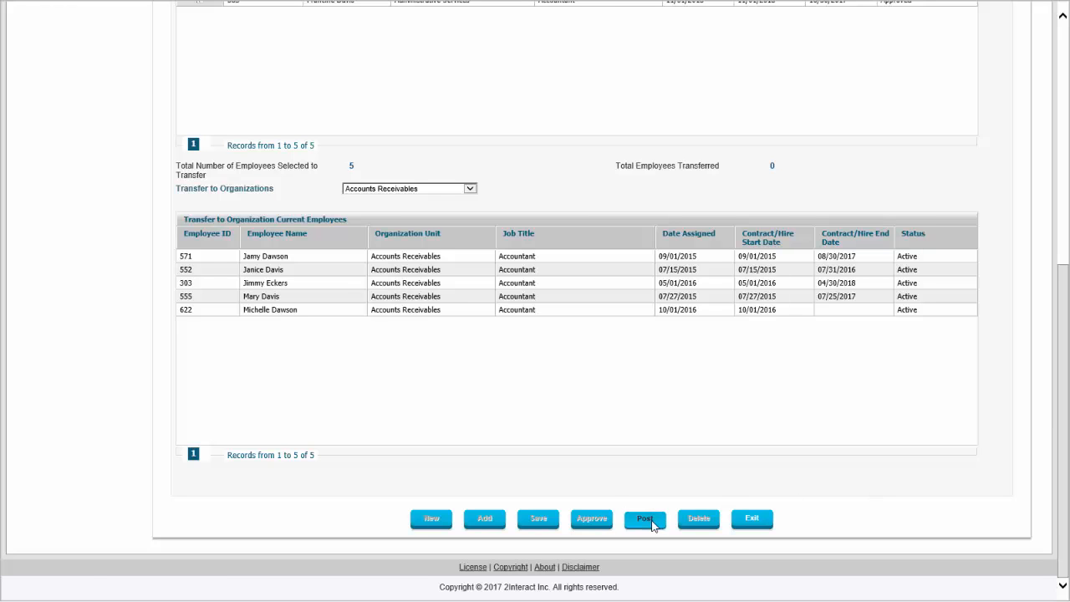
Post the mass transfer and confirm it
{"action": "left_click", "coordinate": [652, 524]}
{"action": "left_click", "coordinate": [539, 346]}
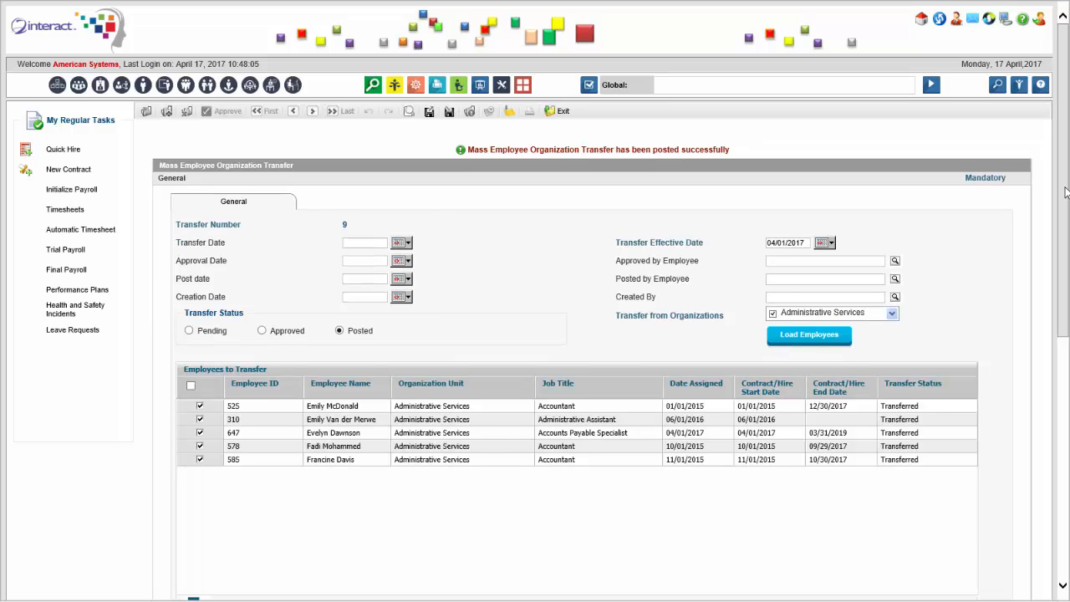
Review the transferred employees and the Accounts Receivables current employee list
{"action": "left_click_drag", "start_coordinate": [1065, 192], "coordinate": [1063, 386]}
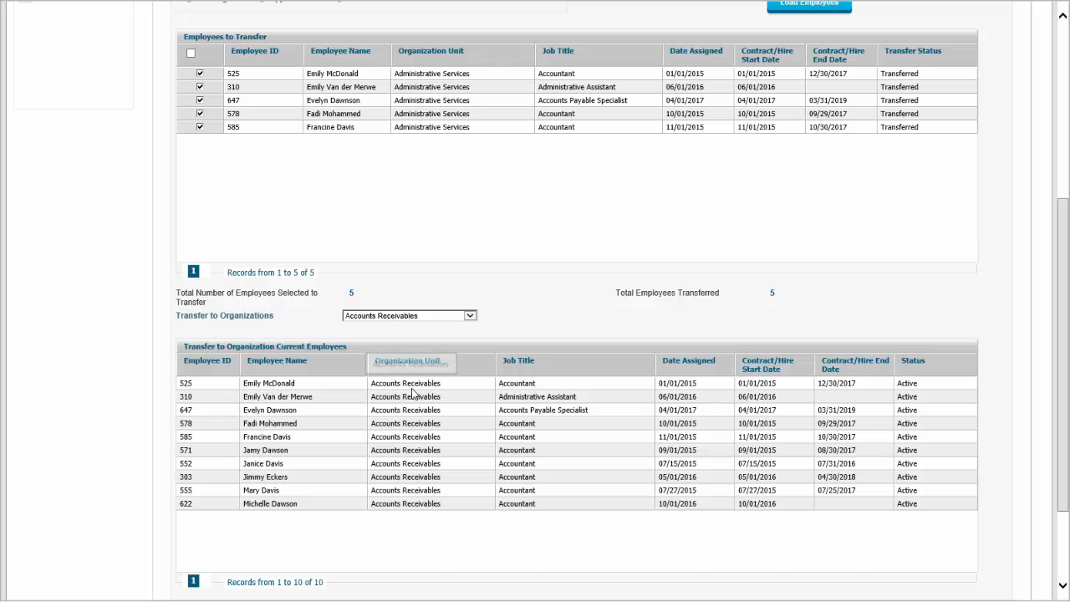
{"action": "scroll", "coordinate": [412, 392], "scroll_direction": "up", "scroll_amount": 1}
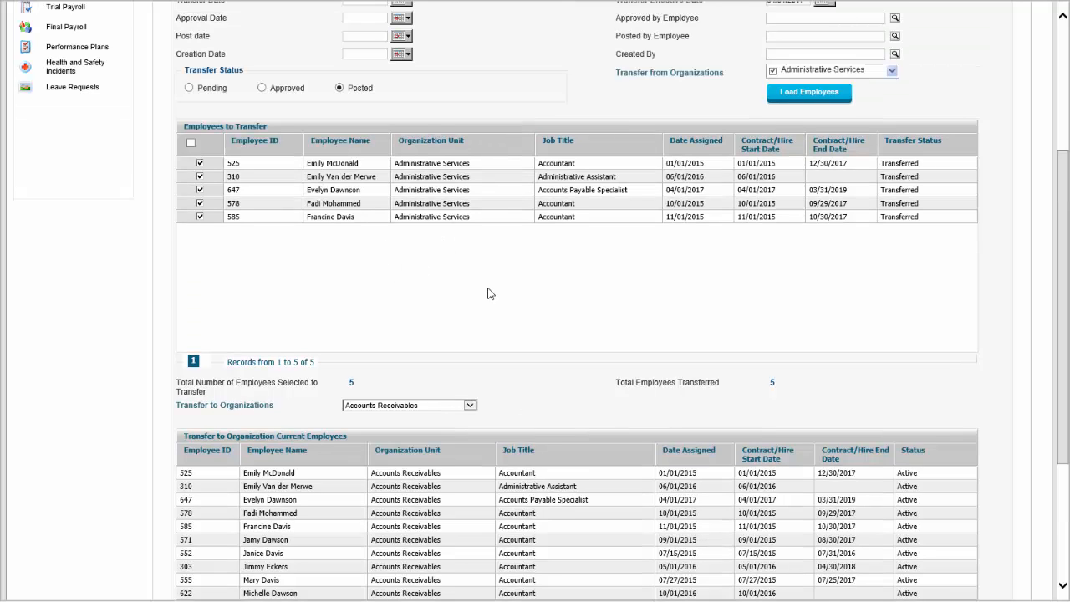
{"action": "scroll", "coordinate": [492, 303], "scroll_direction": "down", "scroll_amount": 1}
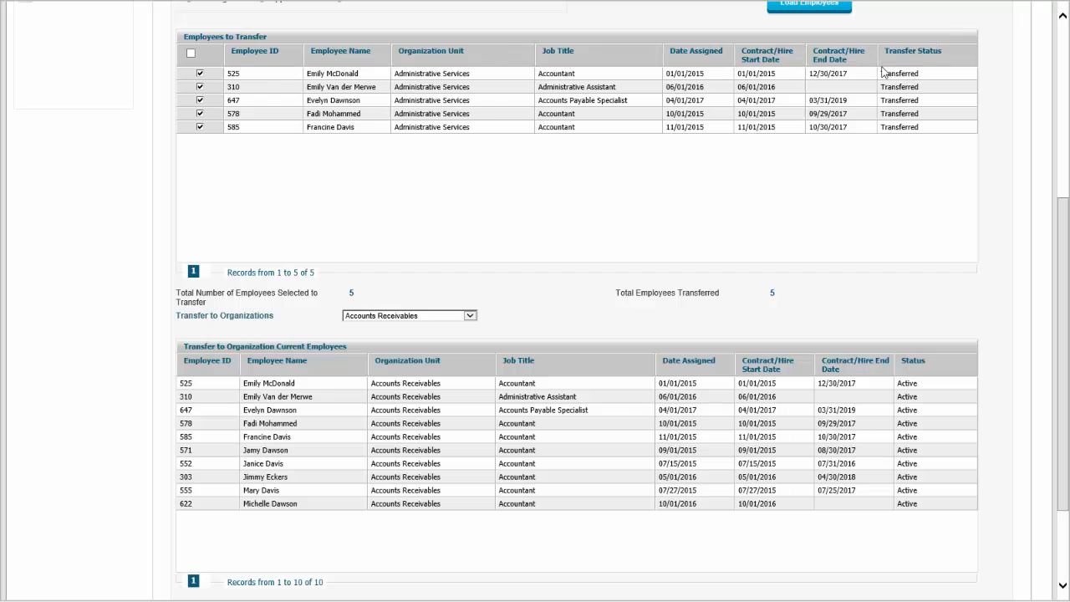
{"action": "scroll", "coordinate": [936, 237], "scroll_direction": "up", "scroll_amount": 4}
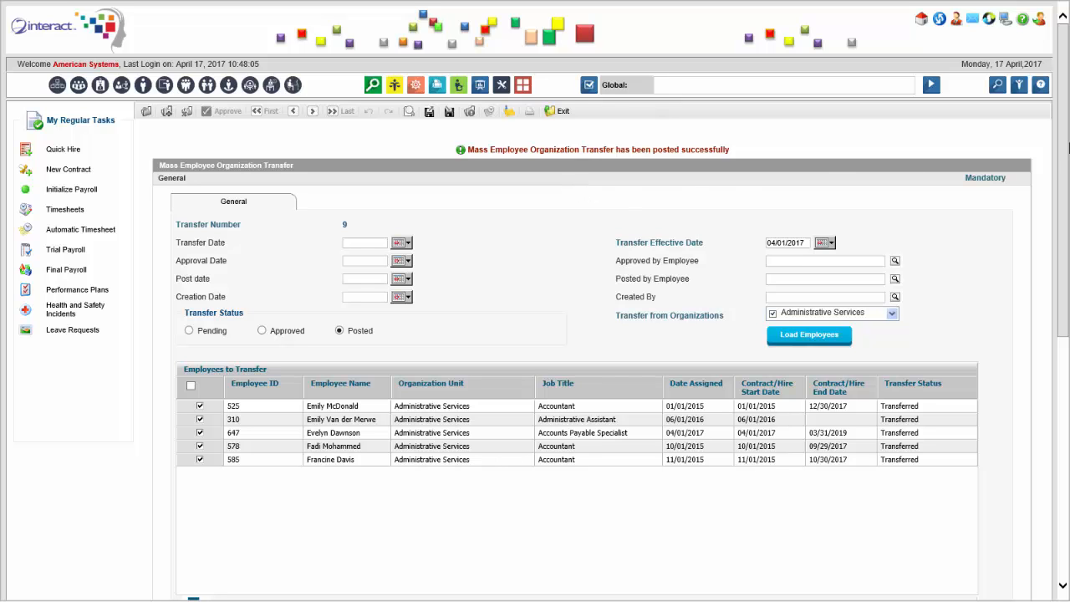
{"action": "left_click_drag", "start_coordinate": [1063, 157], "coordinate": [1067, 123]}
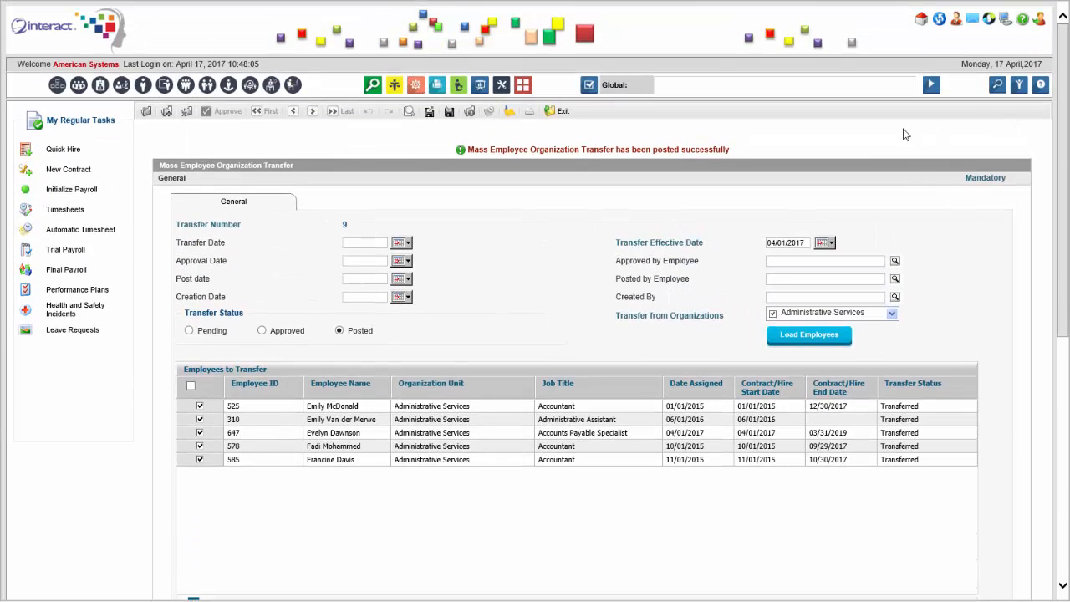